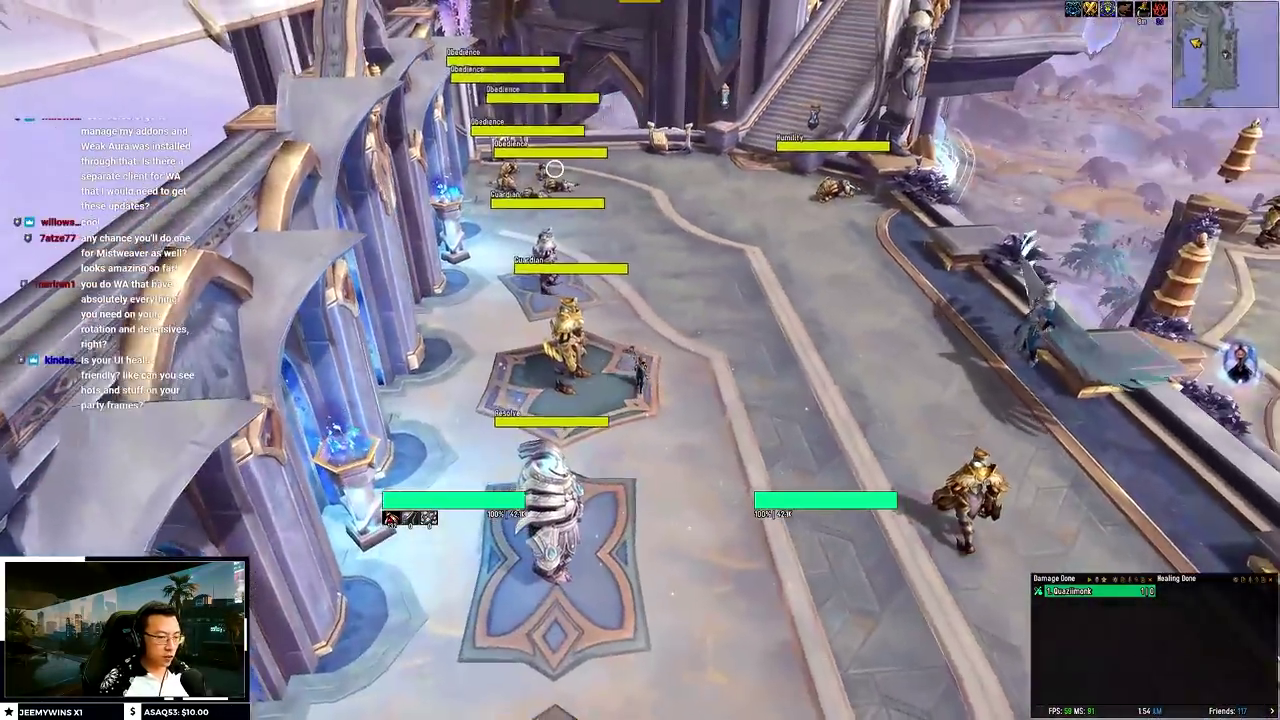
scroll(554, 169, "down", 3)
key("w")
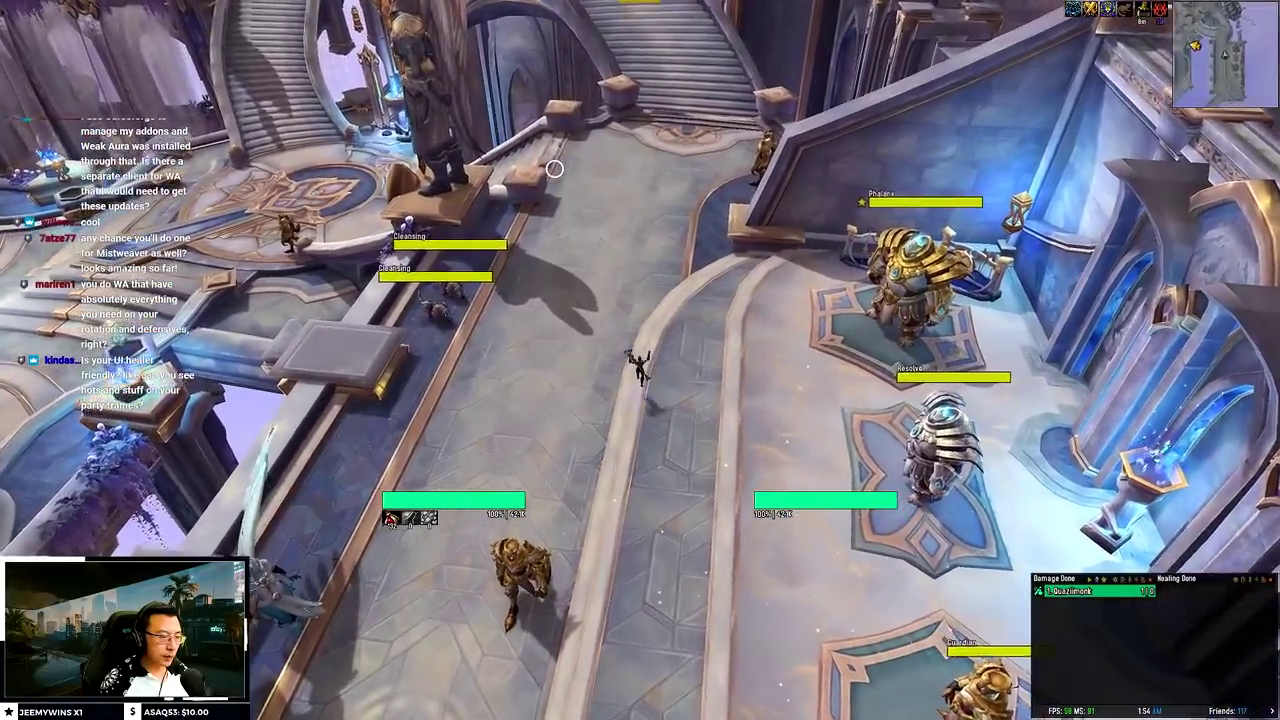
left_click_drag(554, 169, 554, 169)
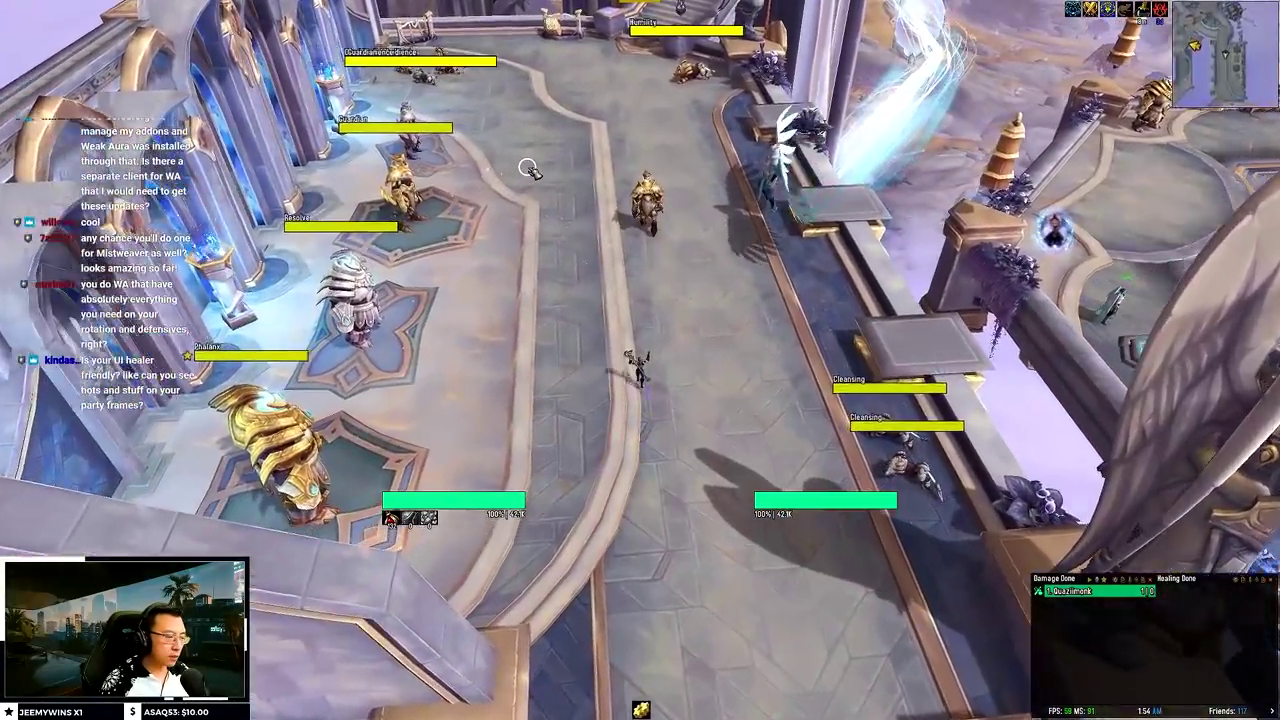
Step: Open the WeakAuras options with the /wa chat command
type("/wa")
key("Return")
key("w")
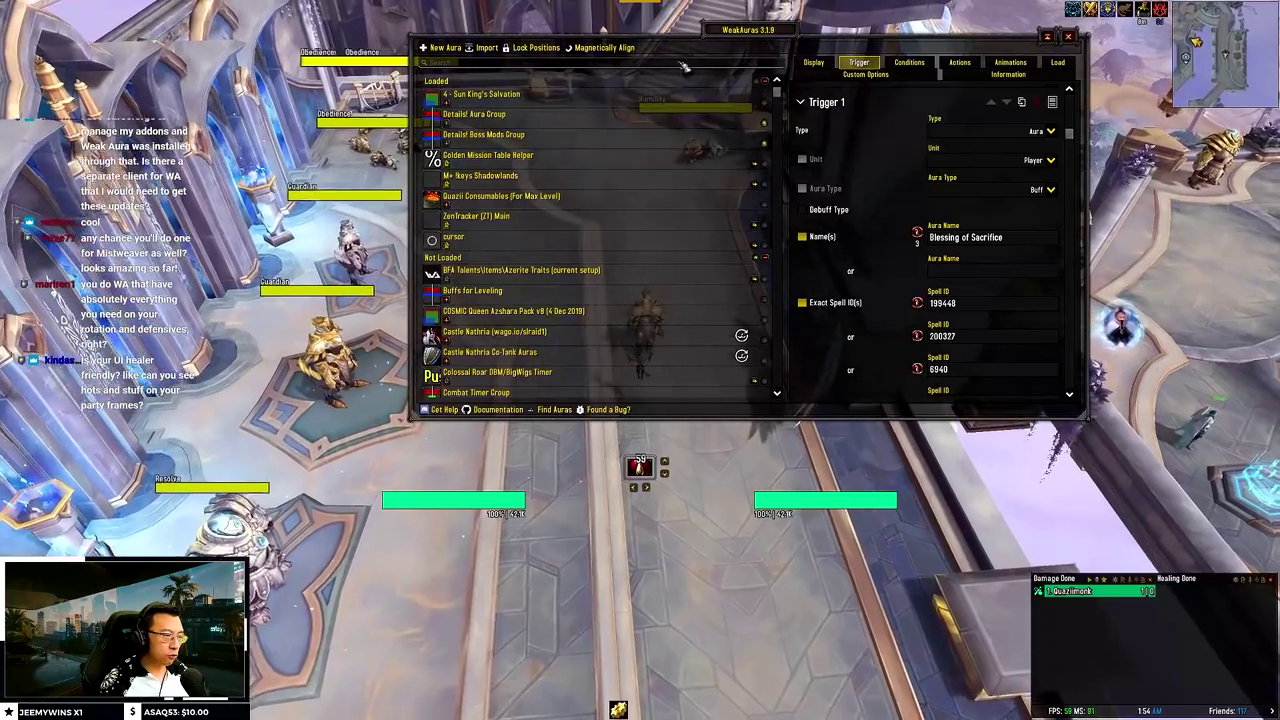
key("w")
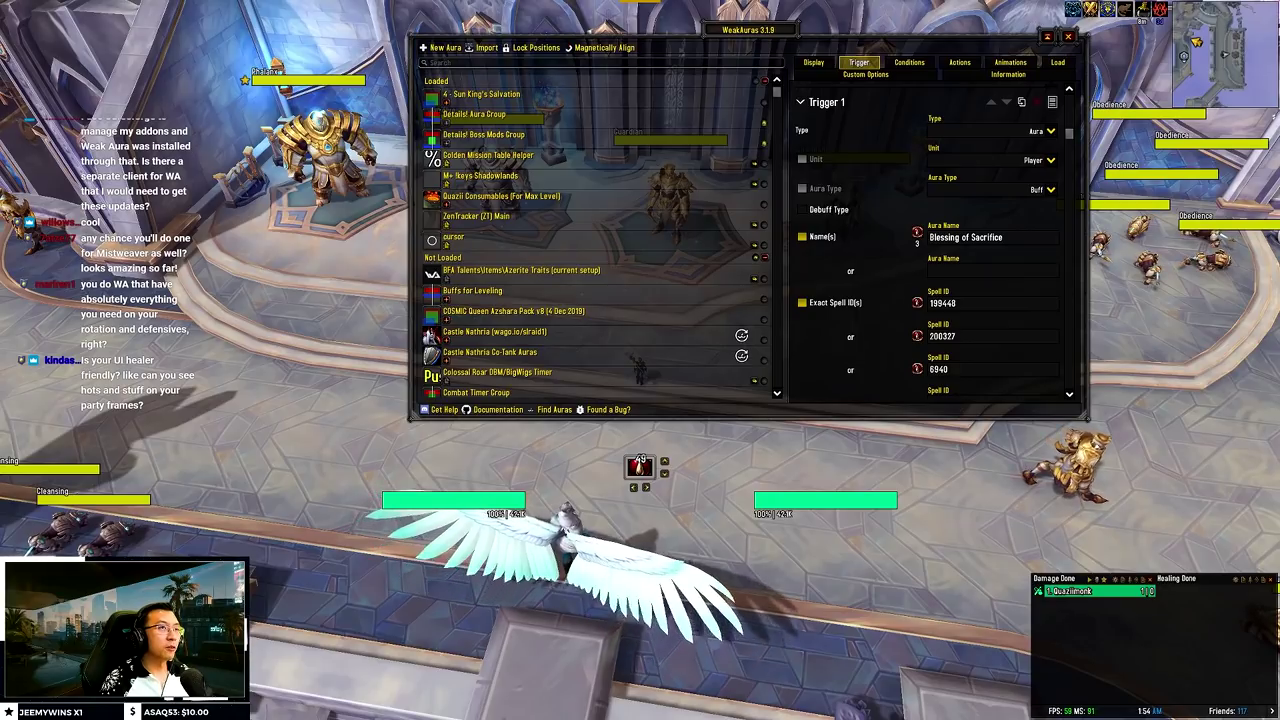
Step: Create a new Icon aura and move it out of the Quazii Brew Defensives group
left_click(445, 48)
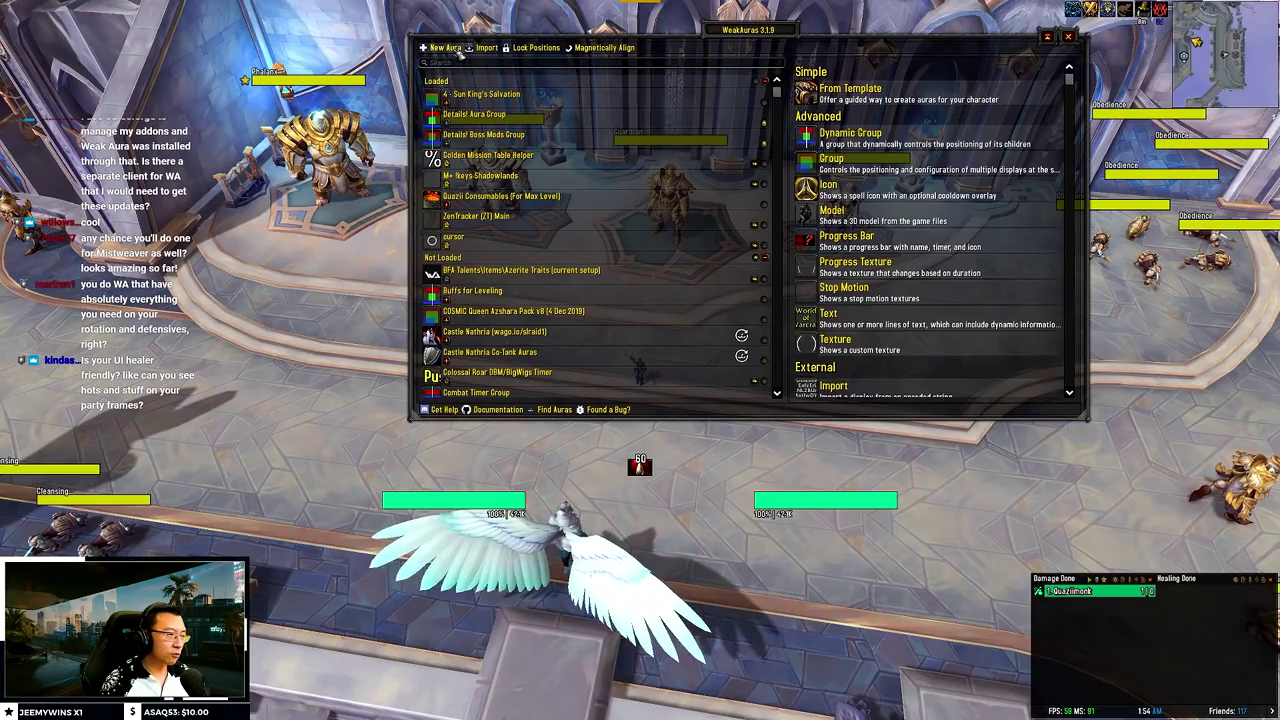
left_click(915, 190)
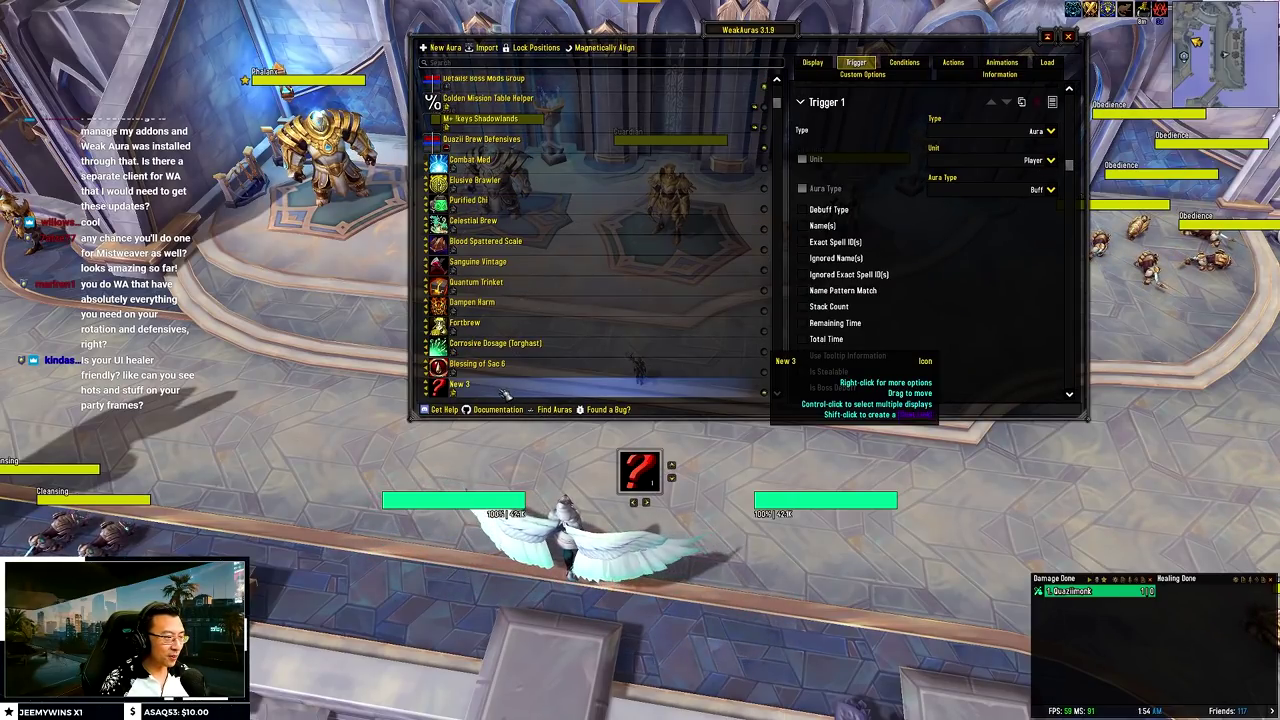
left_click_drag(500, 388, 505, 197)
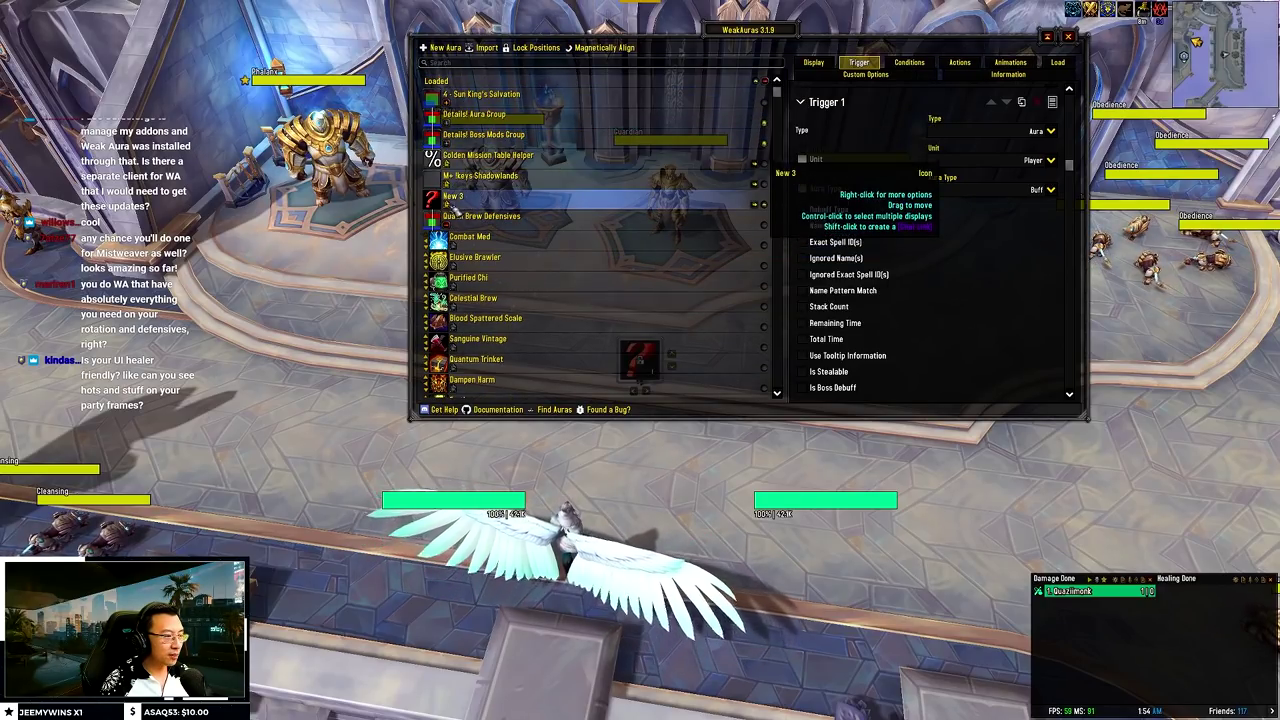
Step: Rename the new icon aura as Windwalker Action
right_click(475, 204)
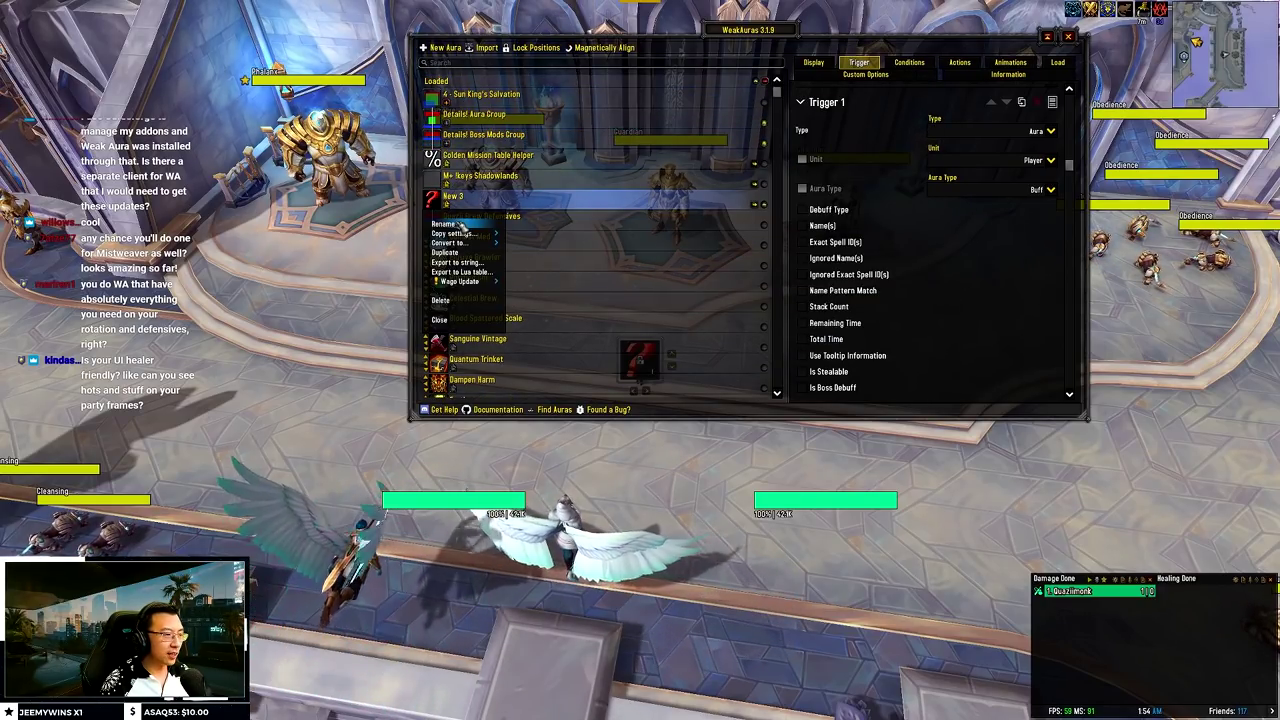
left_click(462, 221)
type("Windwalk")
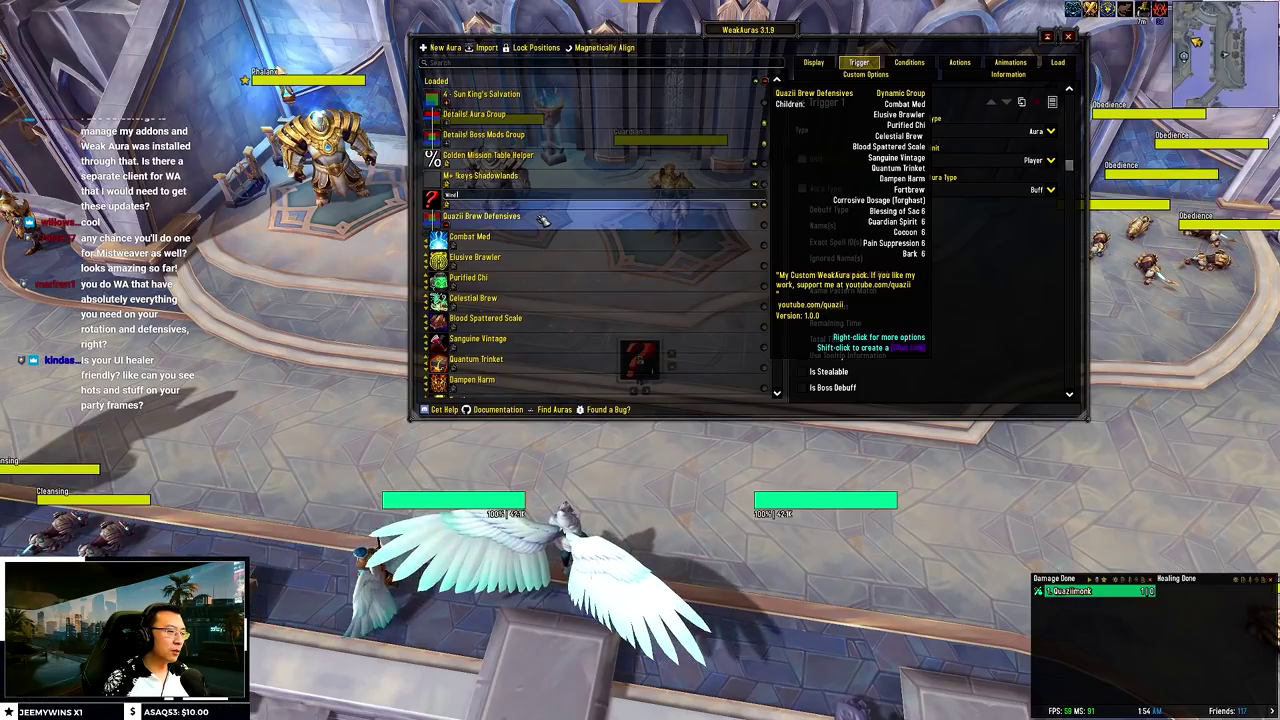
type("ker Action")
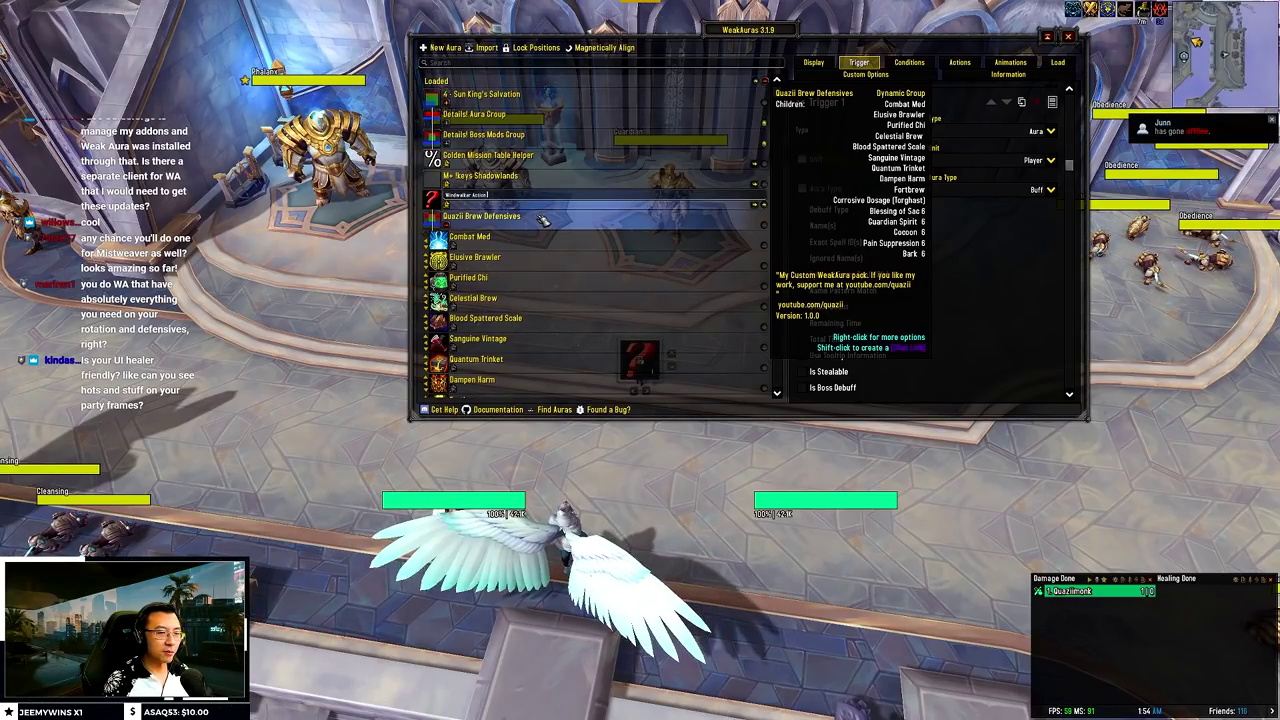
key("Return")
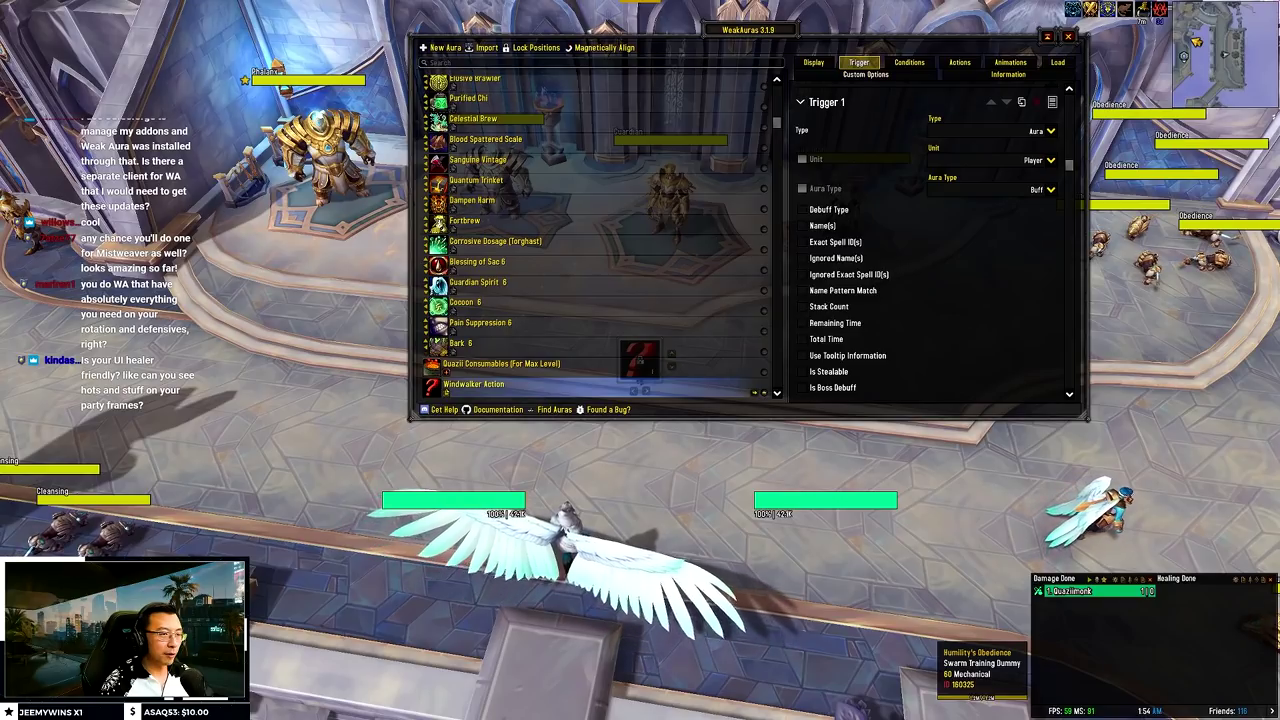
Step: Set the new aura's Trigger 1 to type Status with Cooldown Progress (Spell)
left_click(813, 62)
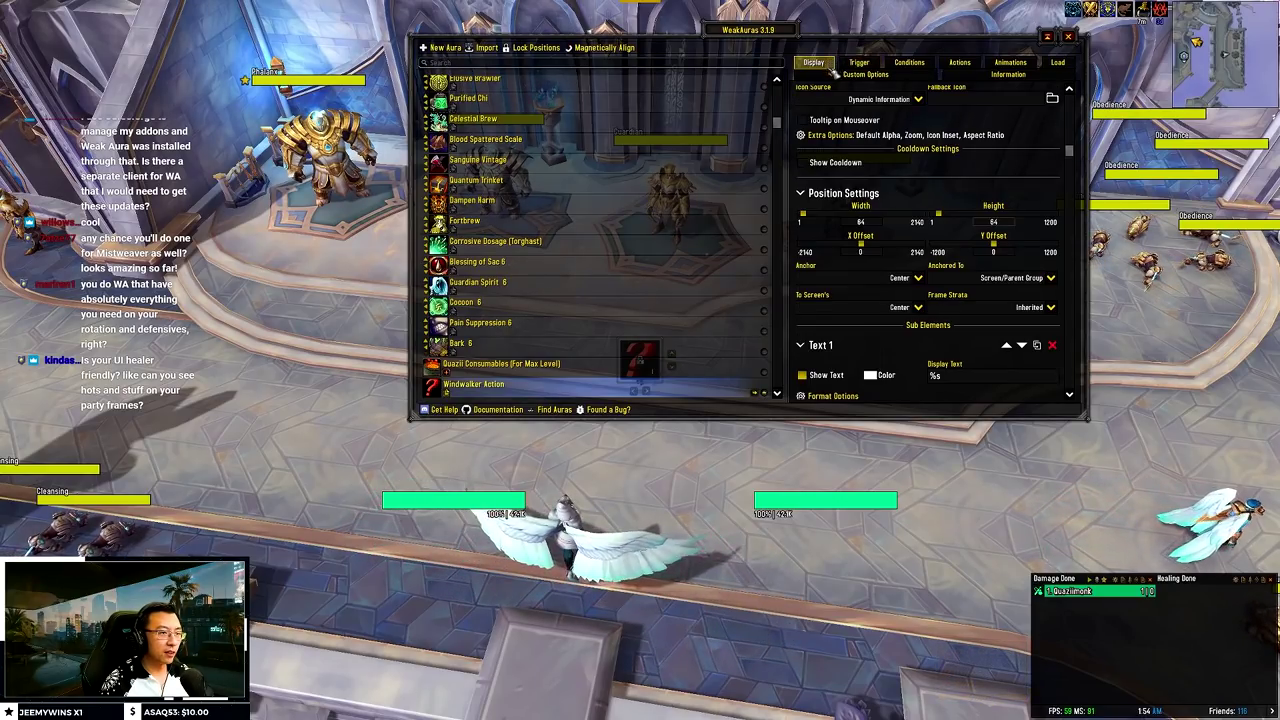
left_click(859, 62)
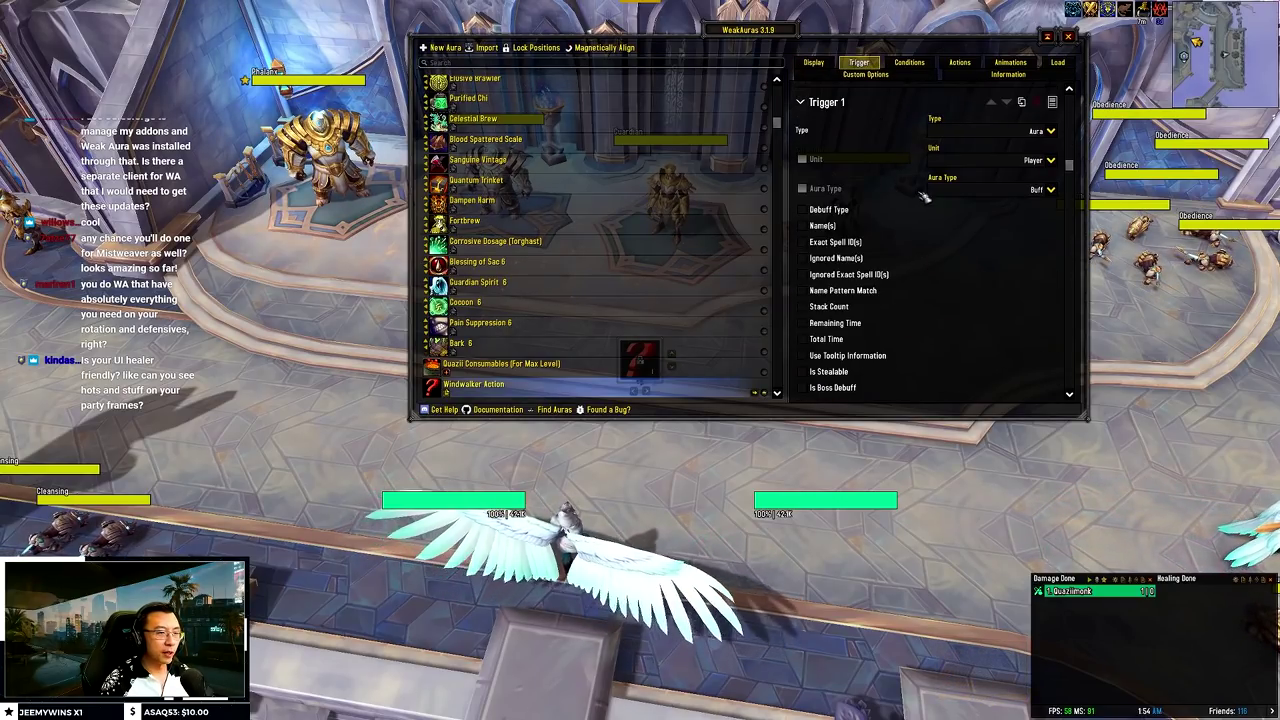
left_click(1049, 132)
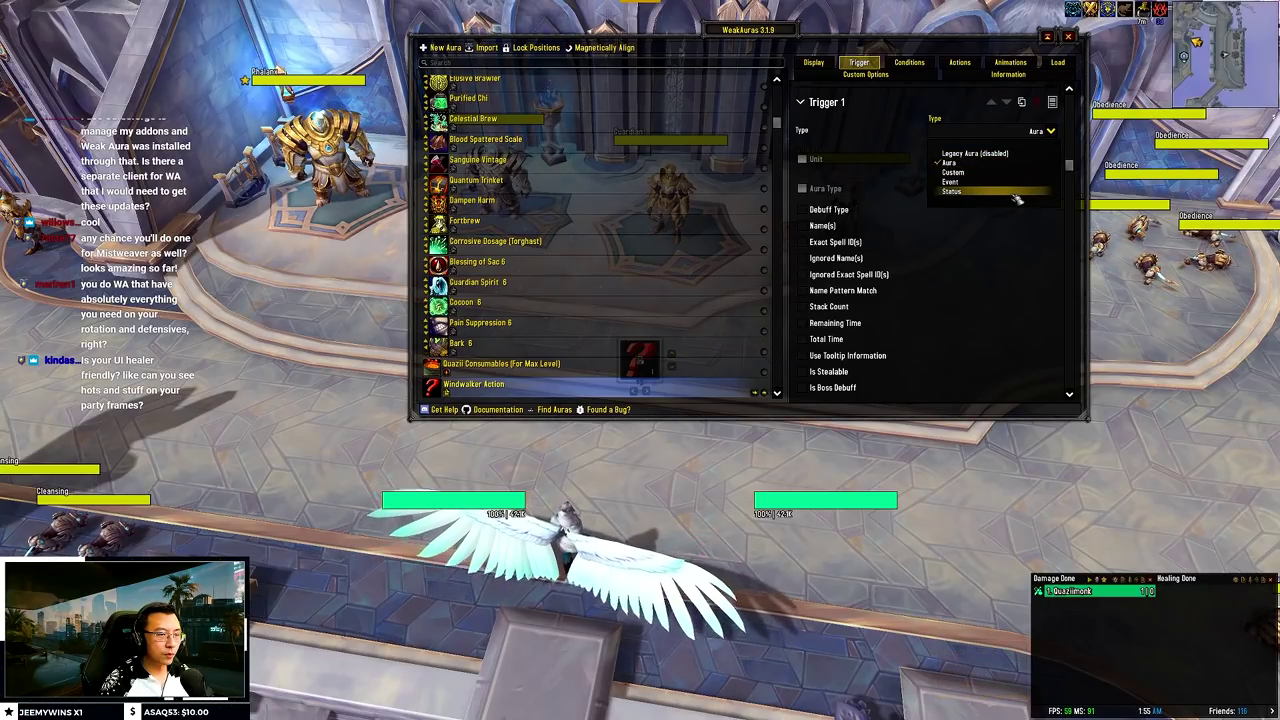
left_click(1054, 190)
left_click(1051, 160)
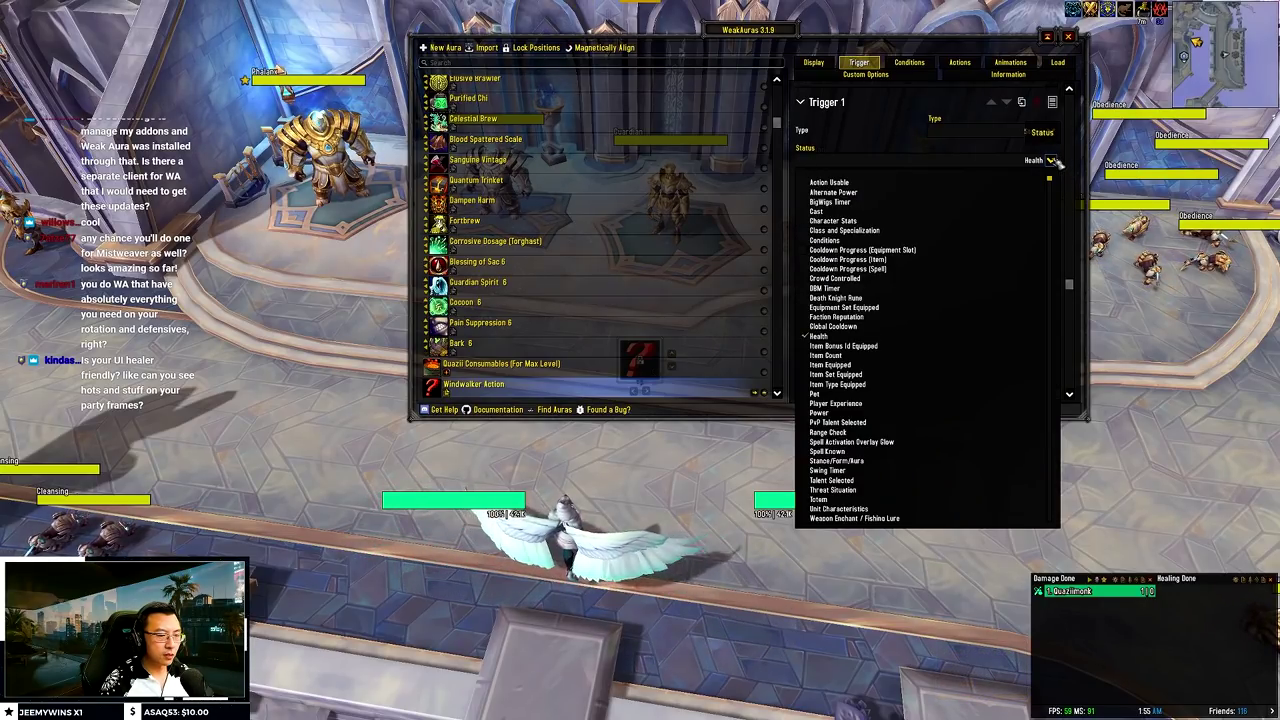
left_click(993, 269)
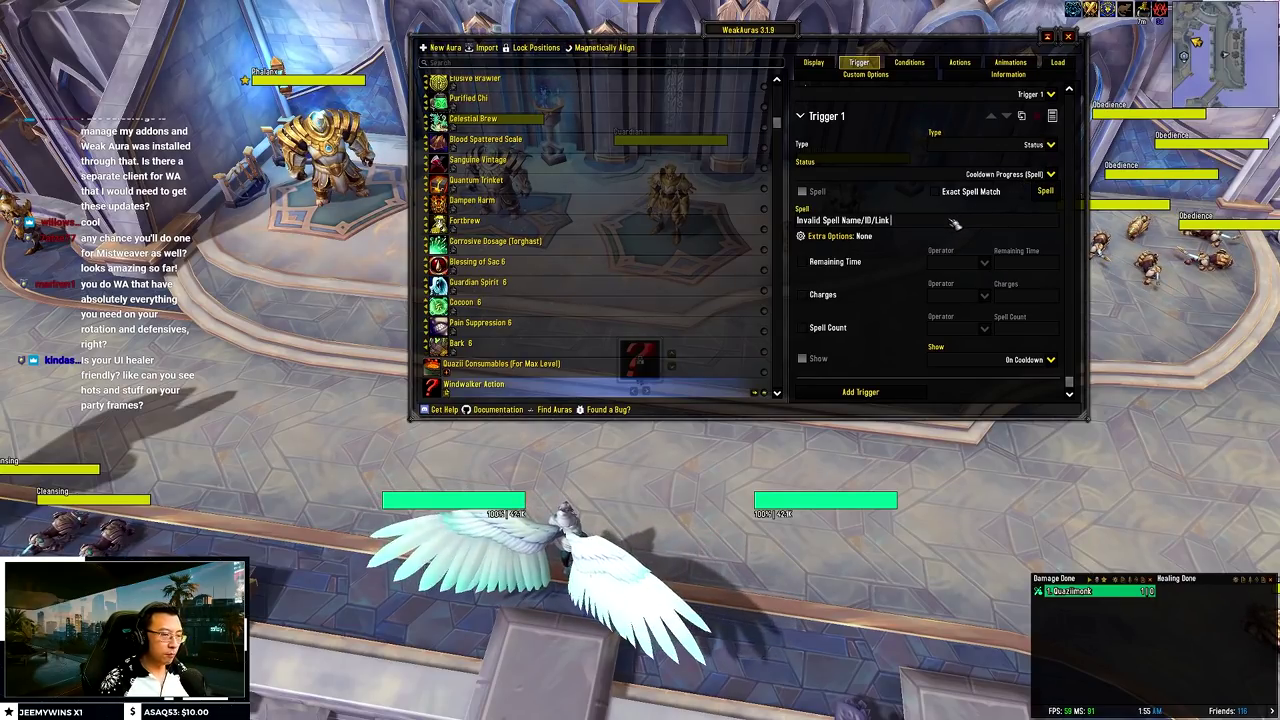
Step: Enter Blackout Kick as the trigger's spell and rename the aura as Blackout Kick for WW
type("Blackout ")
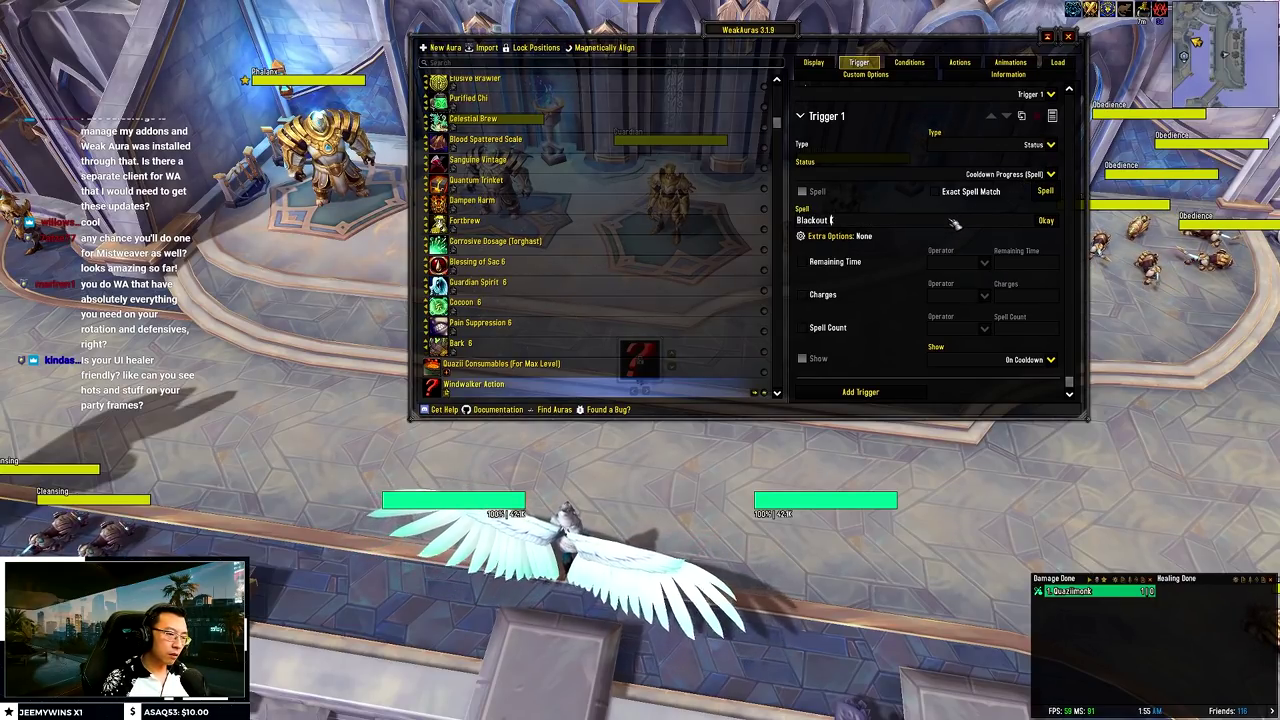
type("Kick")
key("Return")
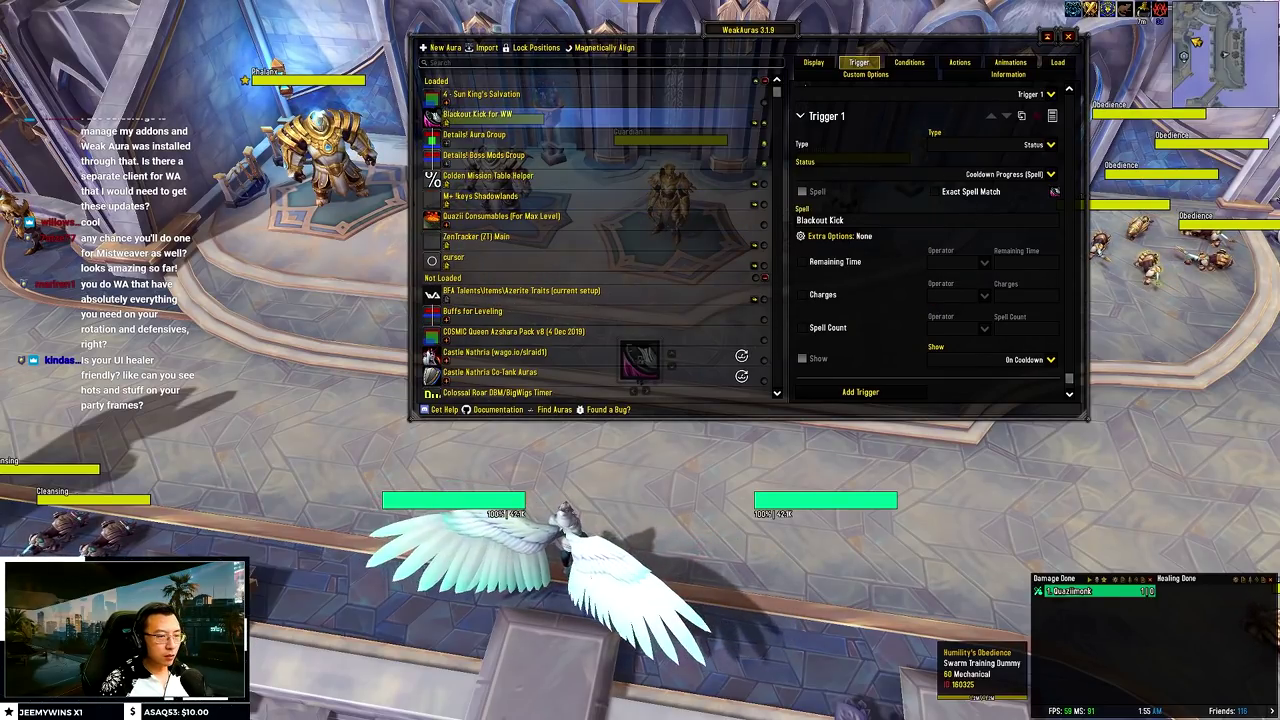
key("Escape")
key("Return")
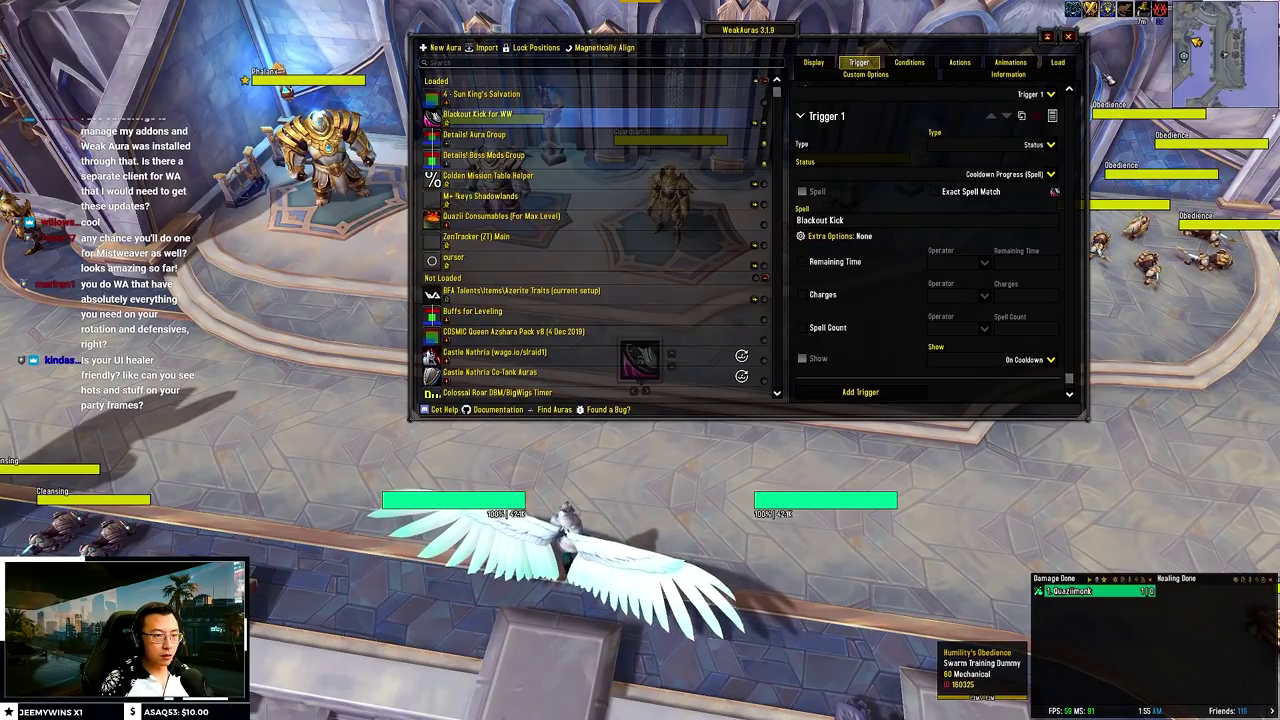
Step: Restrict the aura's loading to the player class Monk and the talent specialization Windwalker
left_click(1058, 63)
scroll(960, 150, "up", 1)
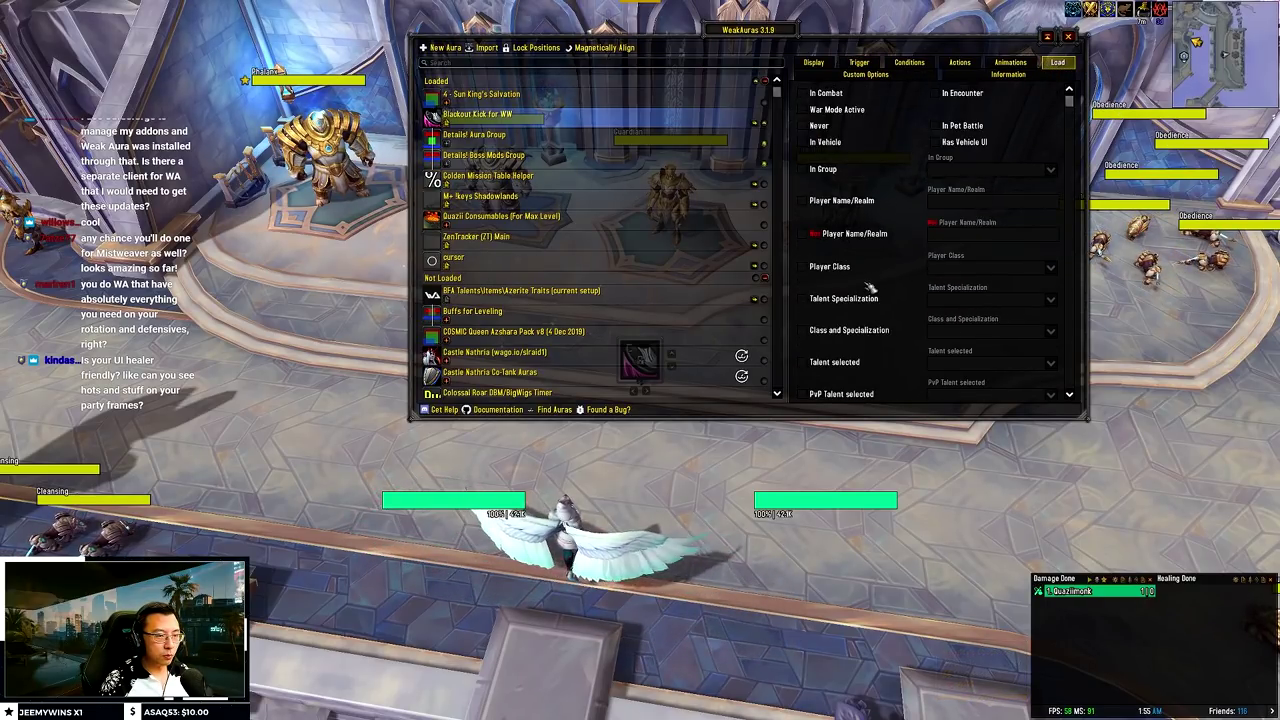
scroll(871, 286, "down", 3)
scroll(871, 270, "up", 2)
left_click(835, 240)
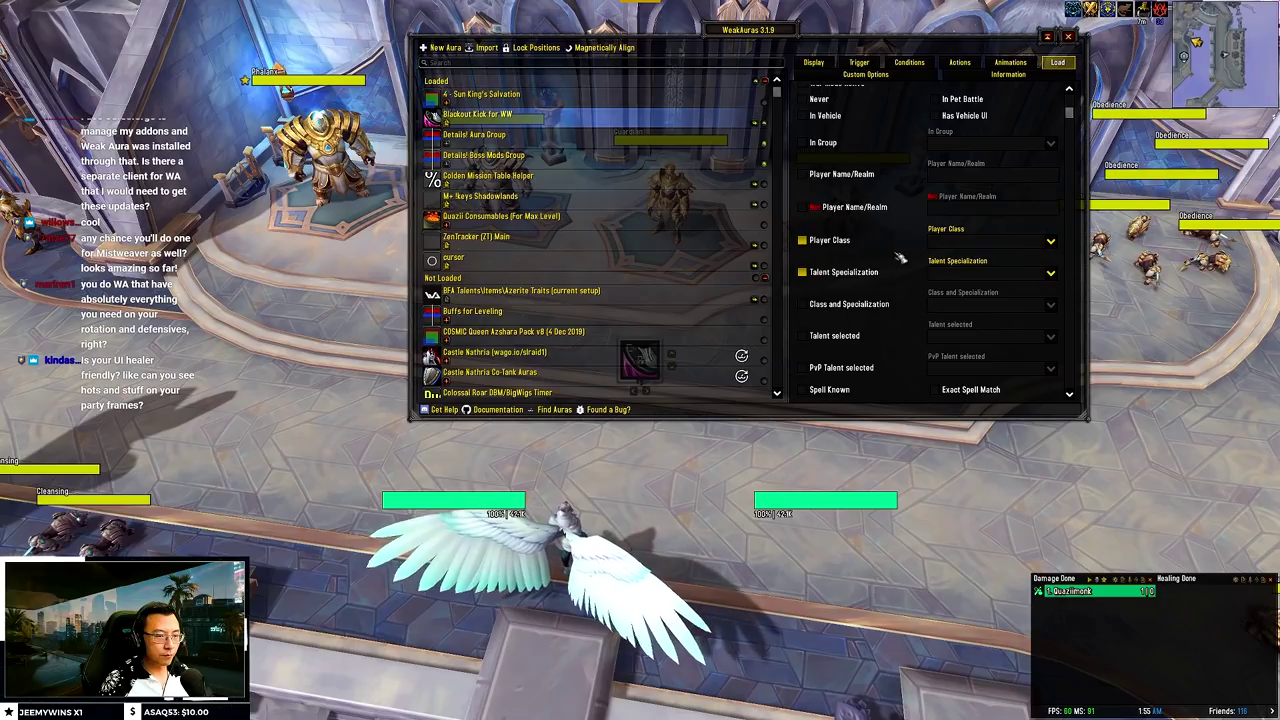
left_click(1051, 243)
left_click(1012, 312)
left_click(1048, 272)
left_click(1028, 314)
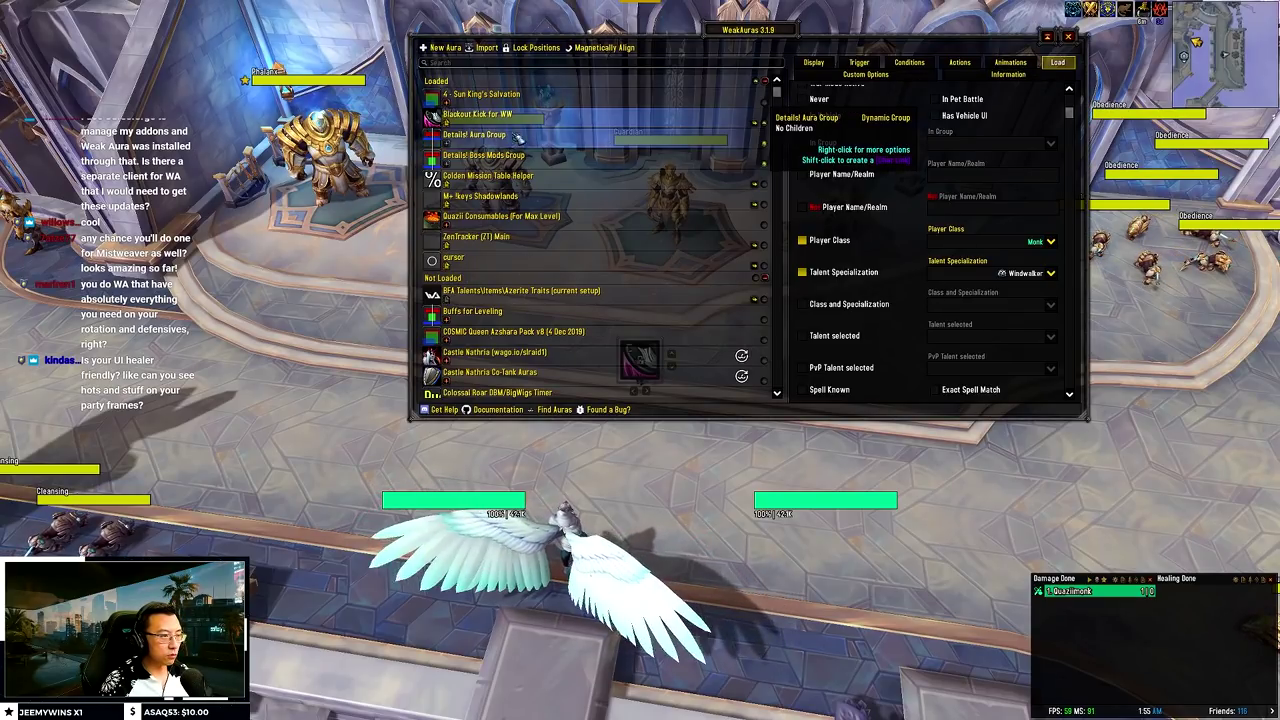
Step: Set the Blackout Kick cooldown trigger to show Always and close the WeakAuras options
left_click(818, 63)
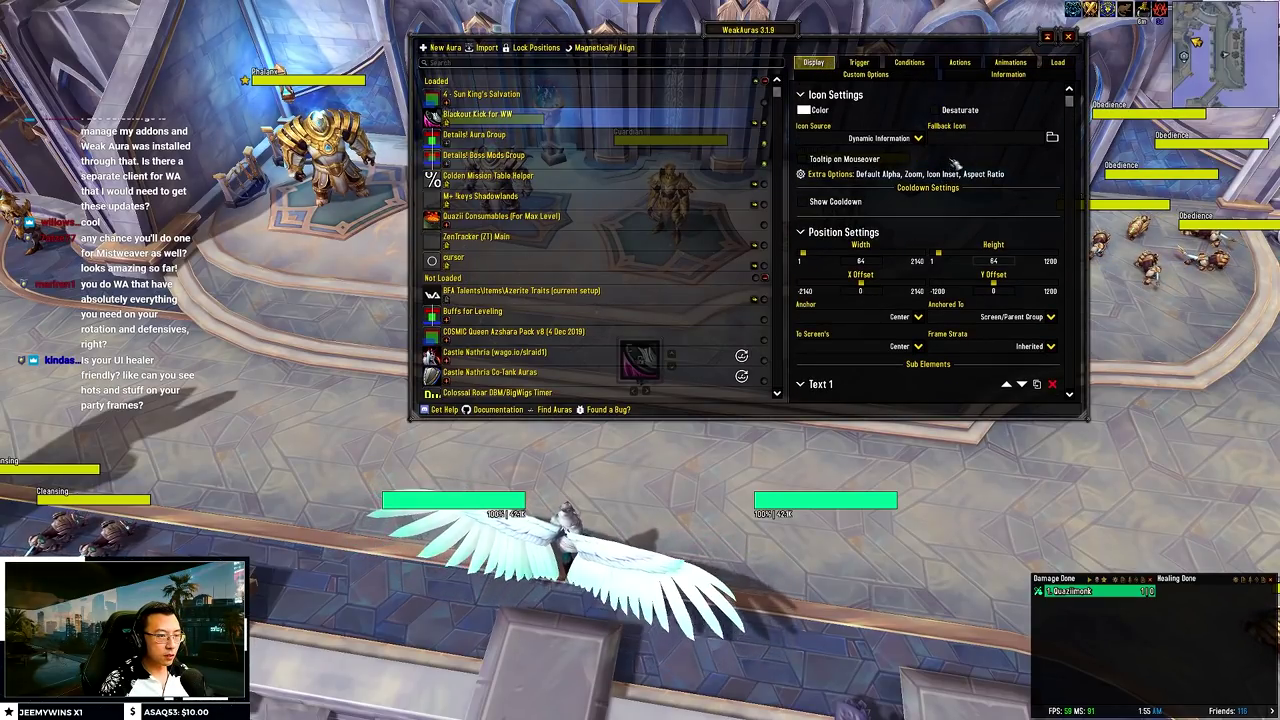
left_click(870, 65)
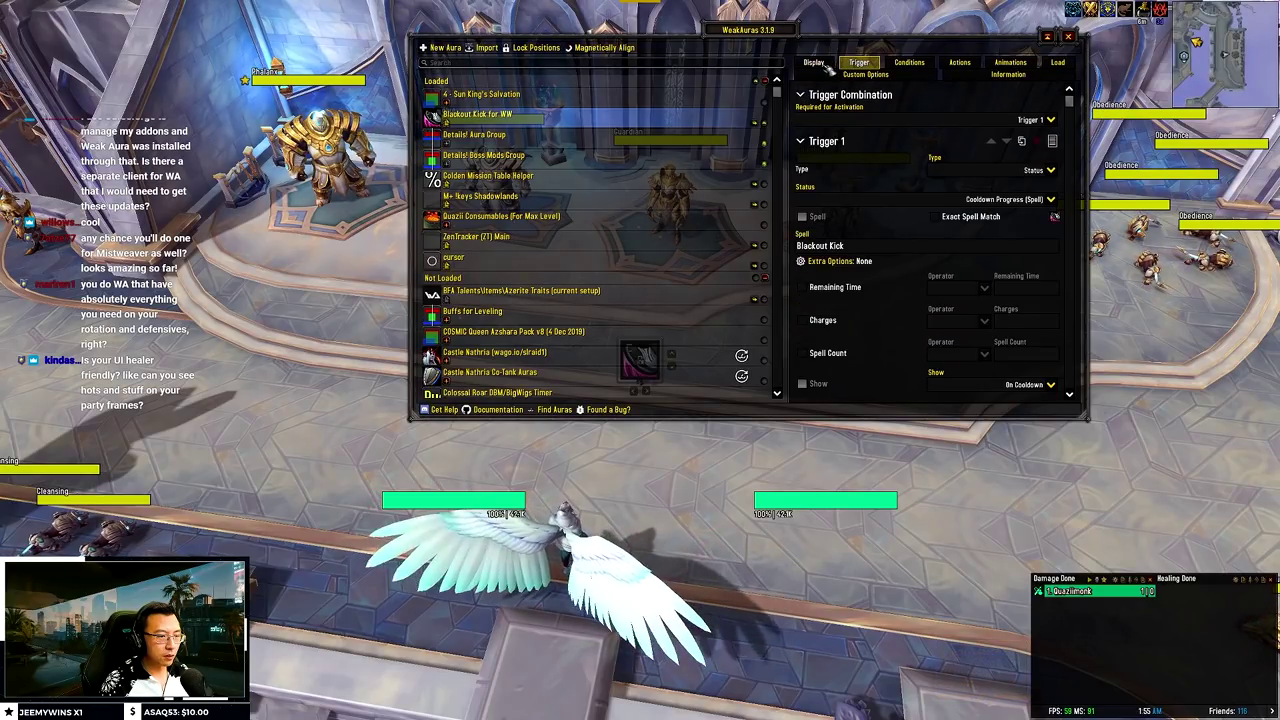
scroll(917, 185, "down", 1)
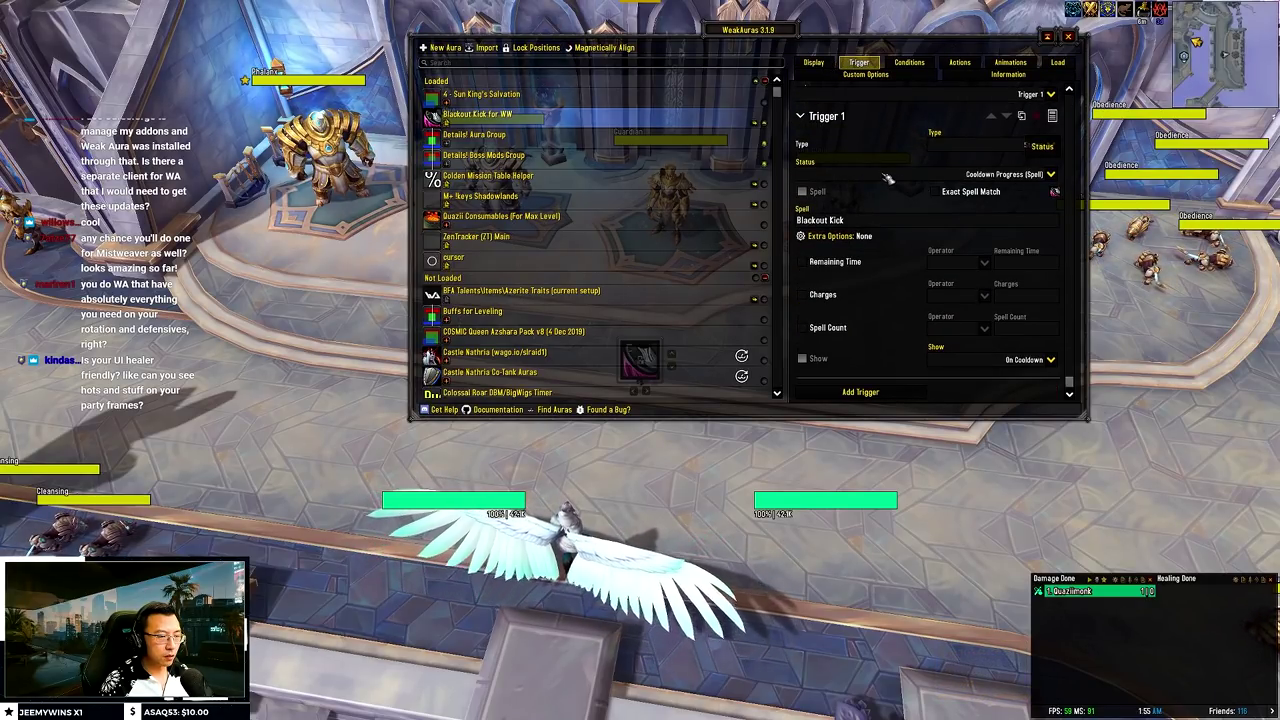
left_click(1052, 360)
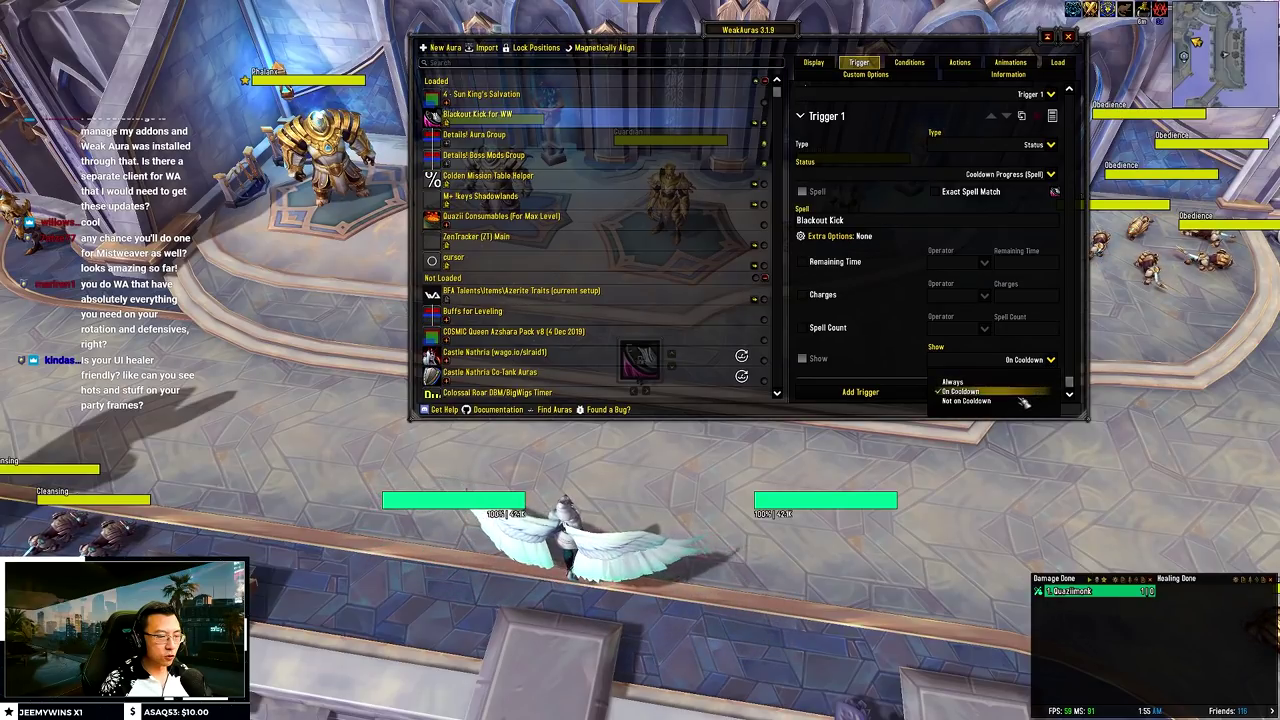
left_click(1022, 397)
left_click(1067, 37)
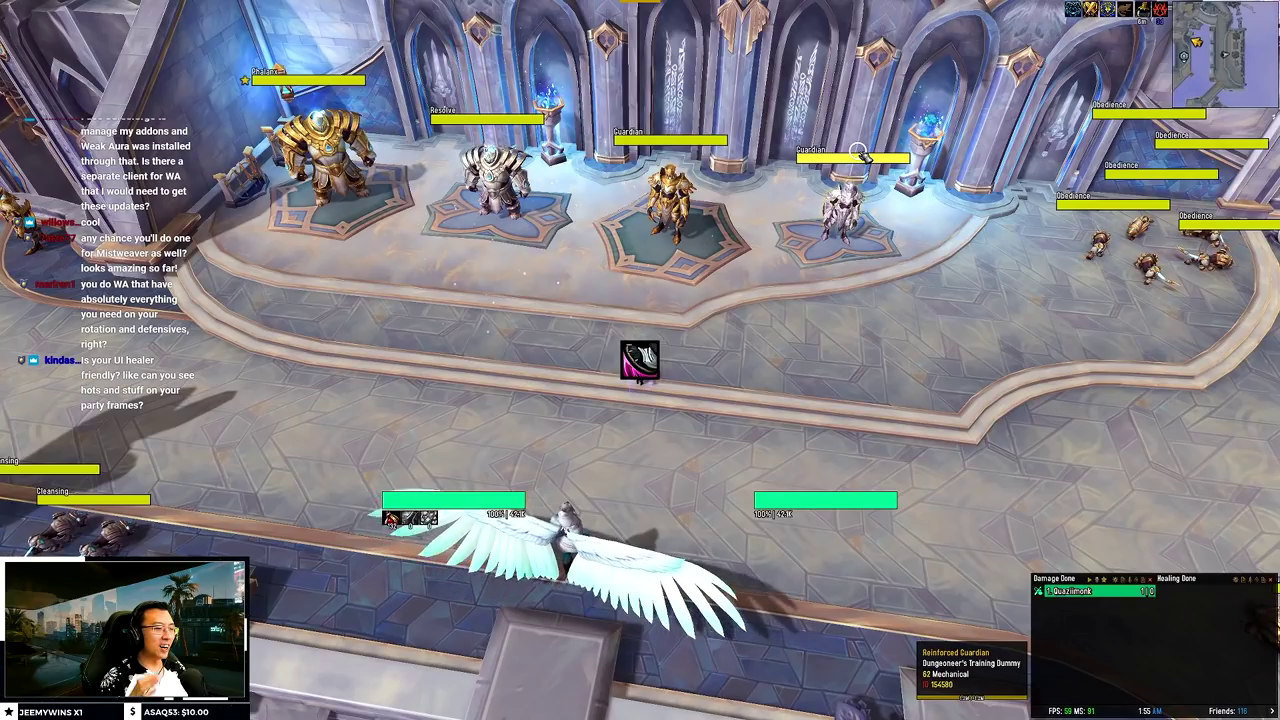
Step: Reopen the WeakAuras options, set the Blackout Kick icon's width and height to 45, and close them again
type("/wa")
key("Return")
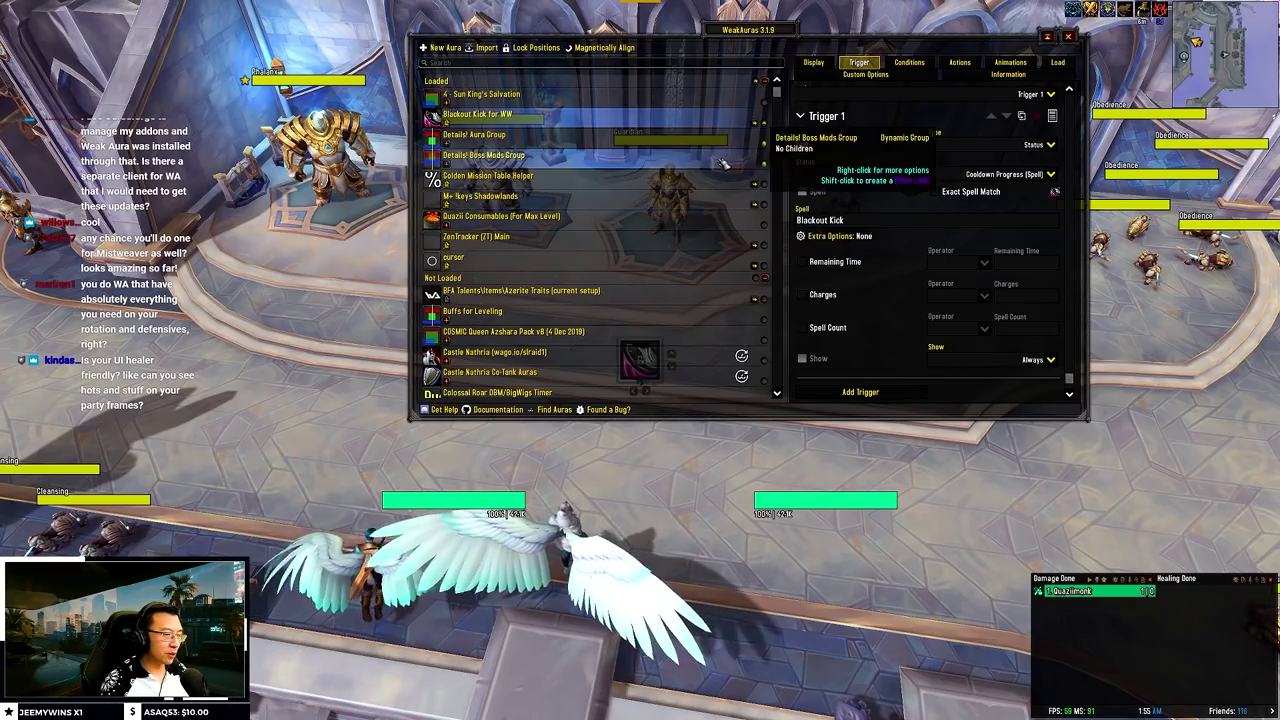
left_click(814, 64)
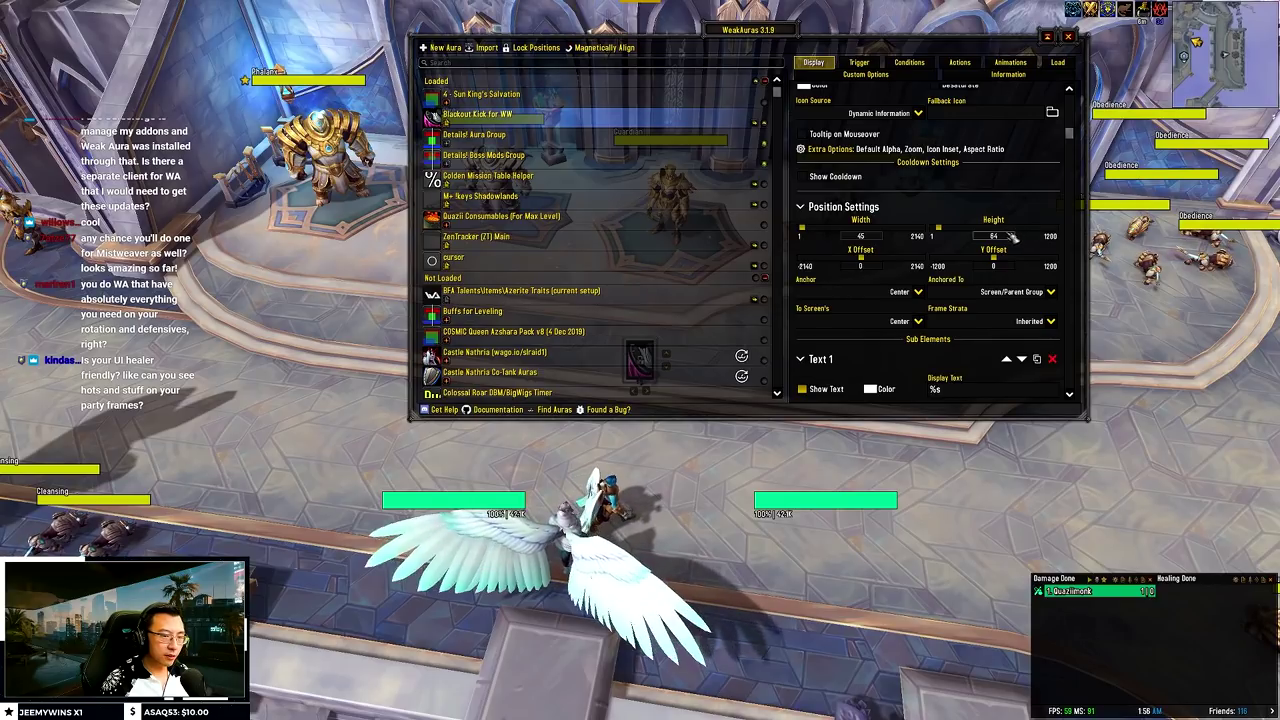
key("Escape")
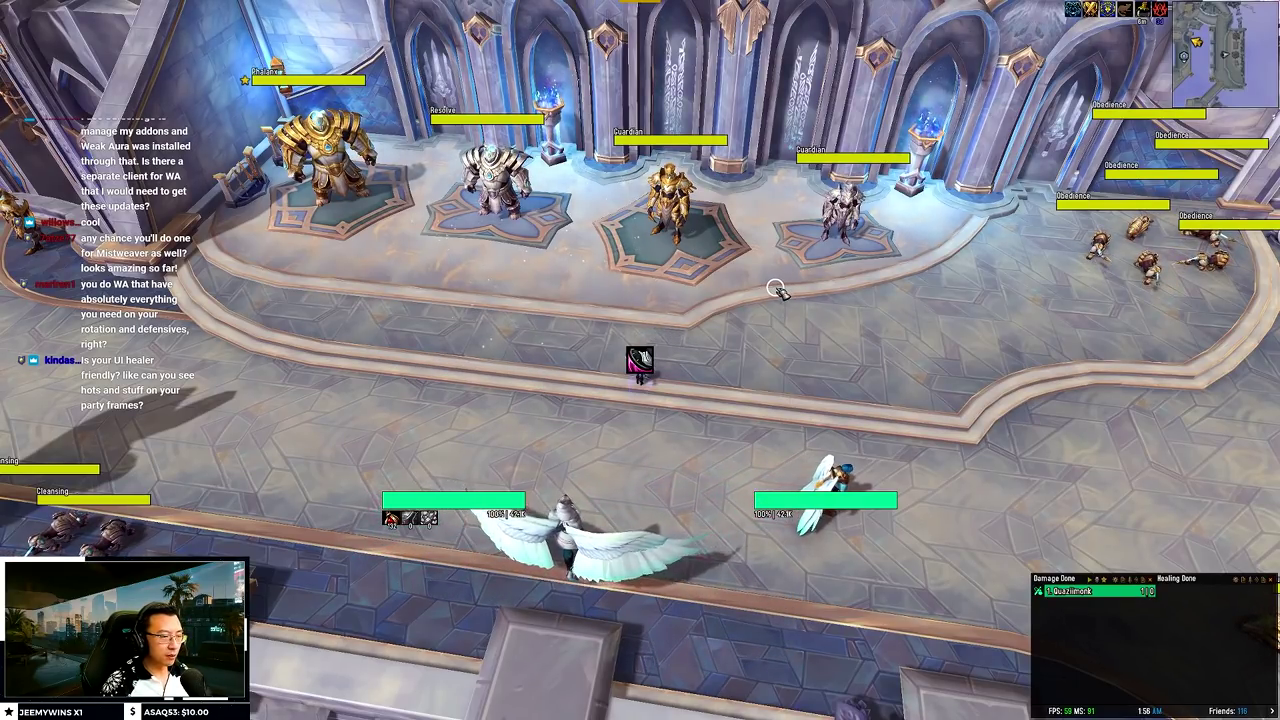
Step: Reopen the WeakAuras options and review the Blackout Kick icon's icon source, size, offset and text settings
type("/wa")
key("Return")
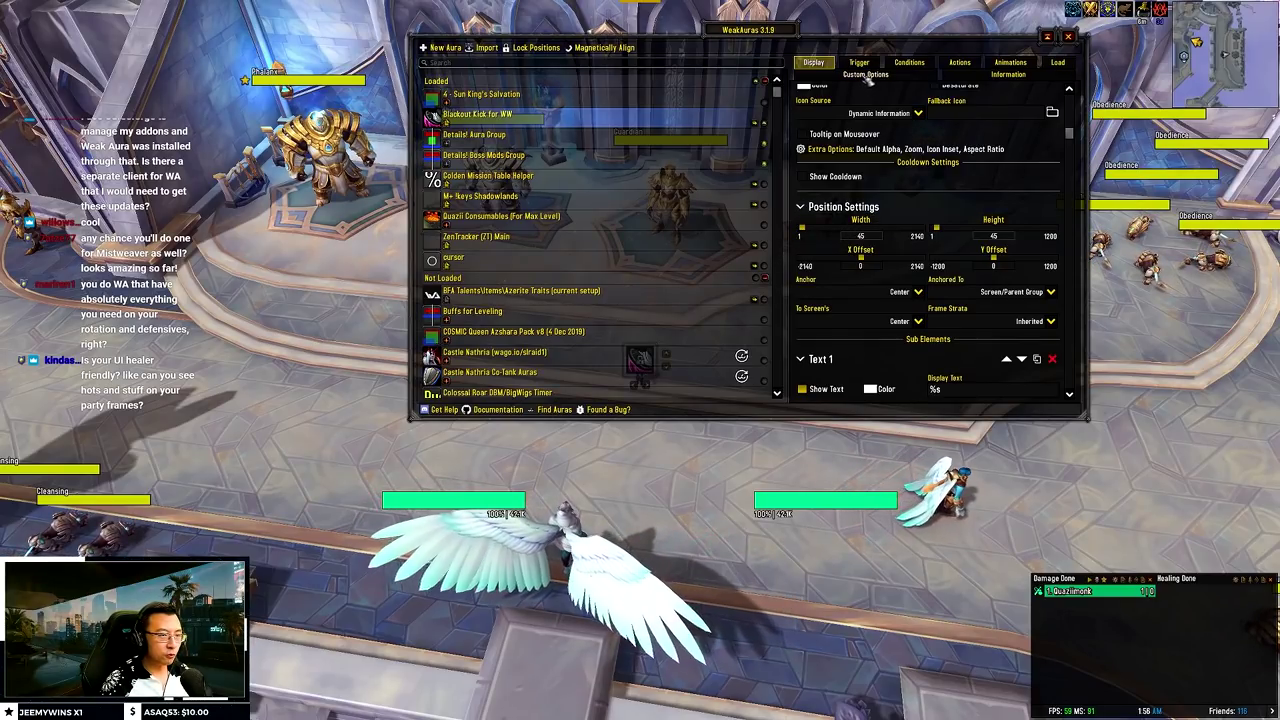
scroll(858, 150, "down", 1)
scroll(858, 150, "up", 1)
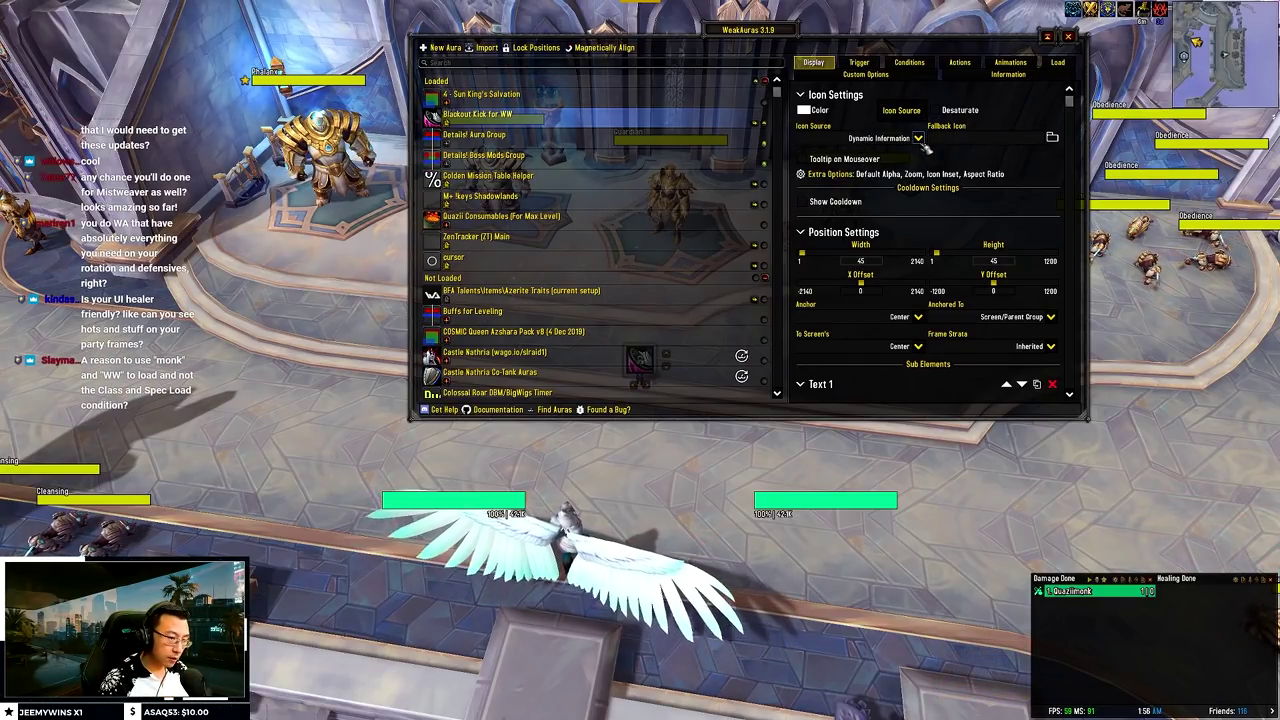
scroll(926, 146, "down", 1)
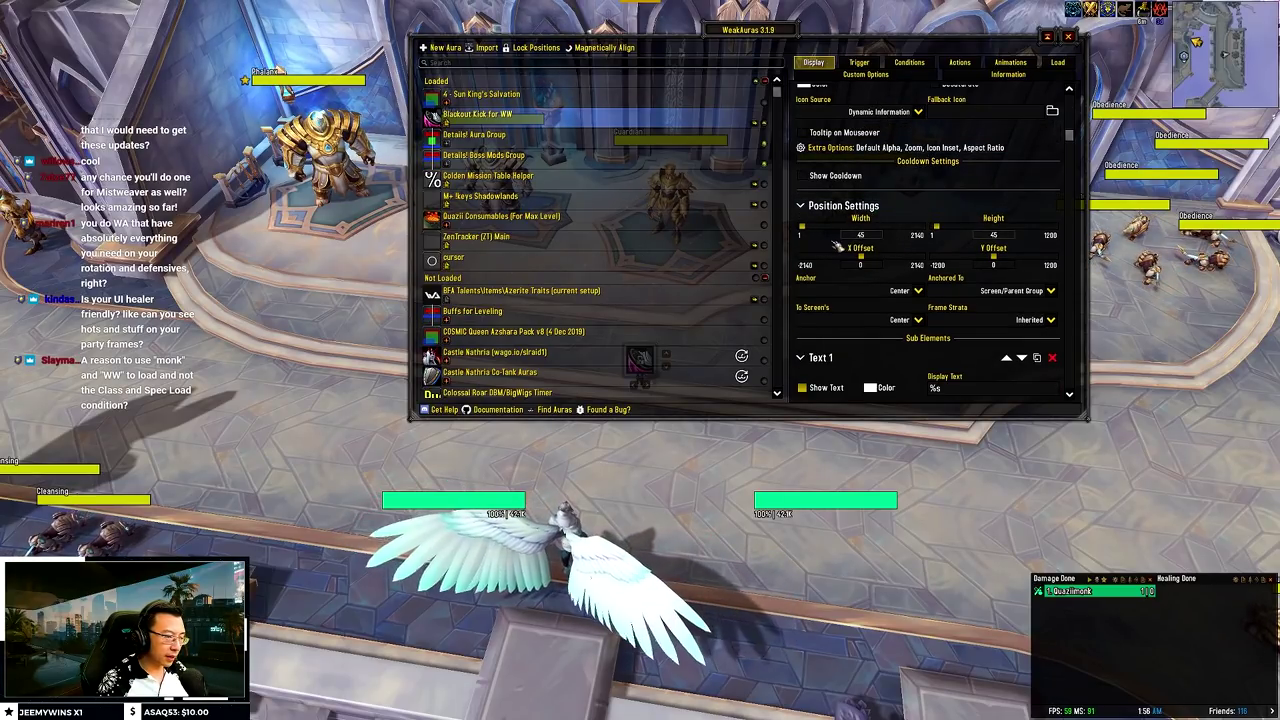
mouse_move(876, 267)
left_mouse_down()
mouse_move(852, 257)
mouse_move(876, 266)
left_mouse_up()
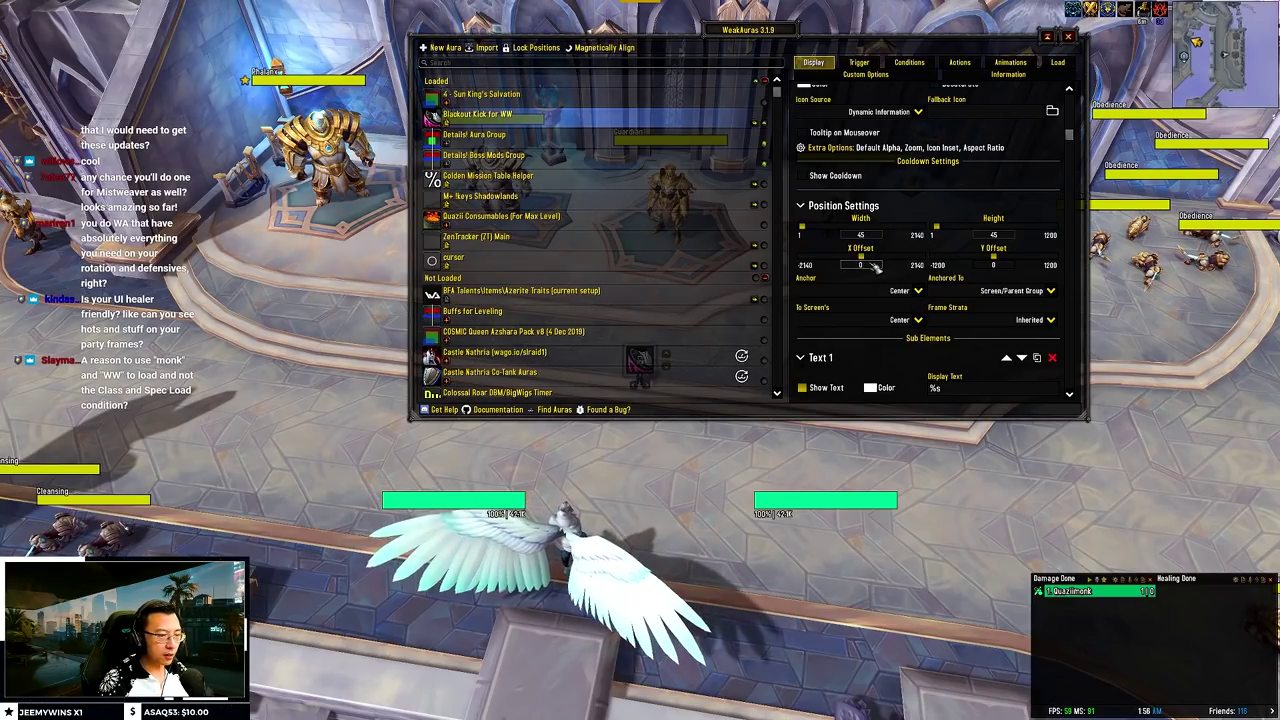
scroll(883, 265, "down", 1)
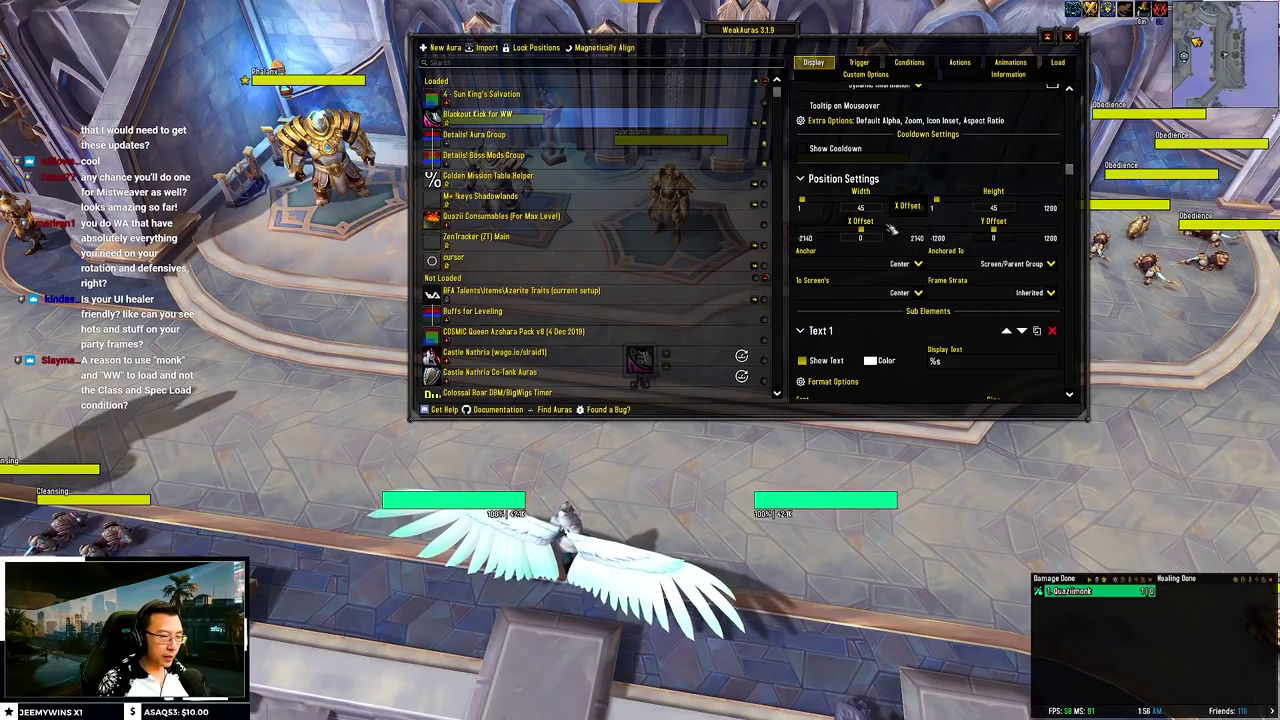
Step: Review the Blackout Kick icon's position settings and the special codes available for Text 1's display text, and close the options
left_click_drag(877, 208, 896, 210)
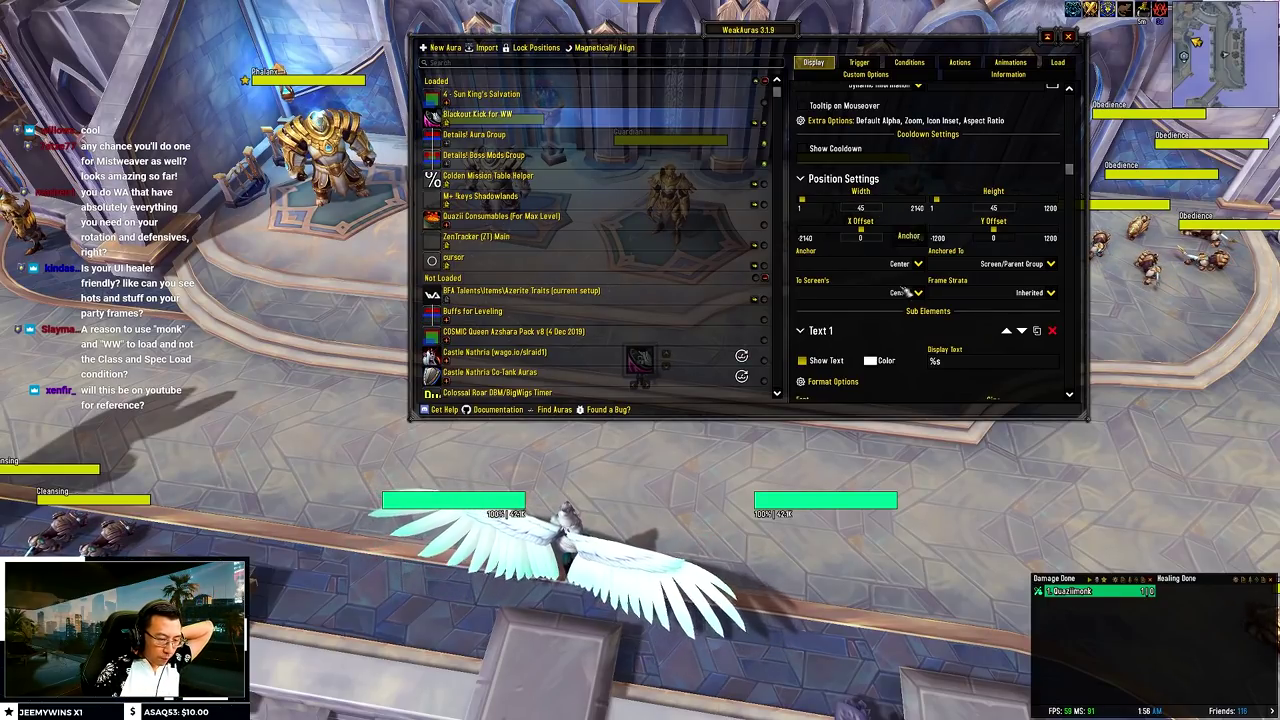
scroll(935, 358, "down", 2)
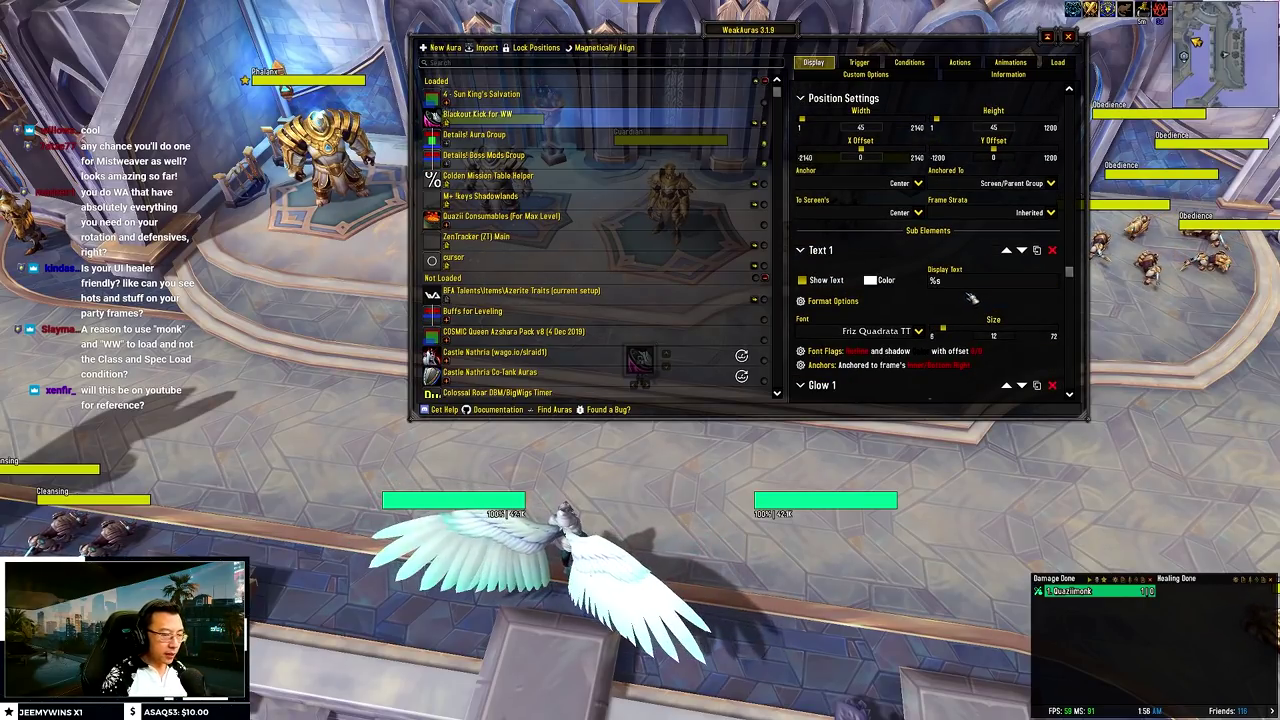
scroll(971, 297, "down", 1)
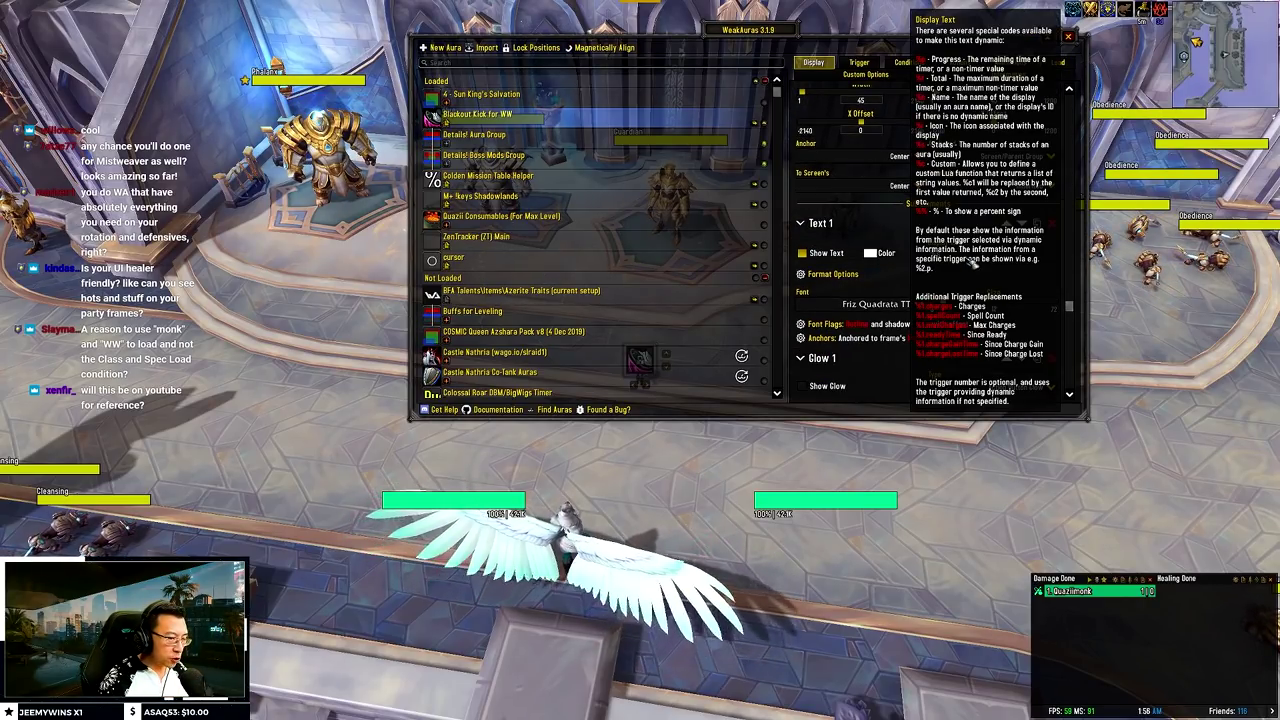
key("Escape")
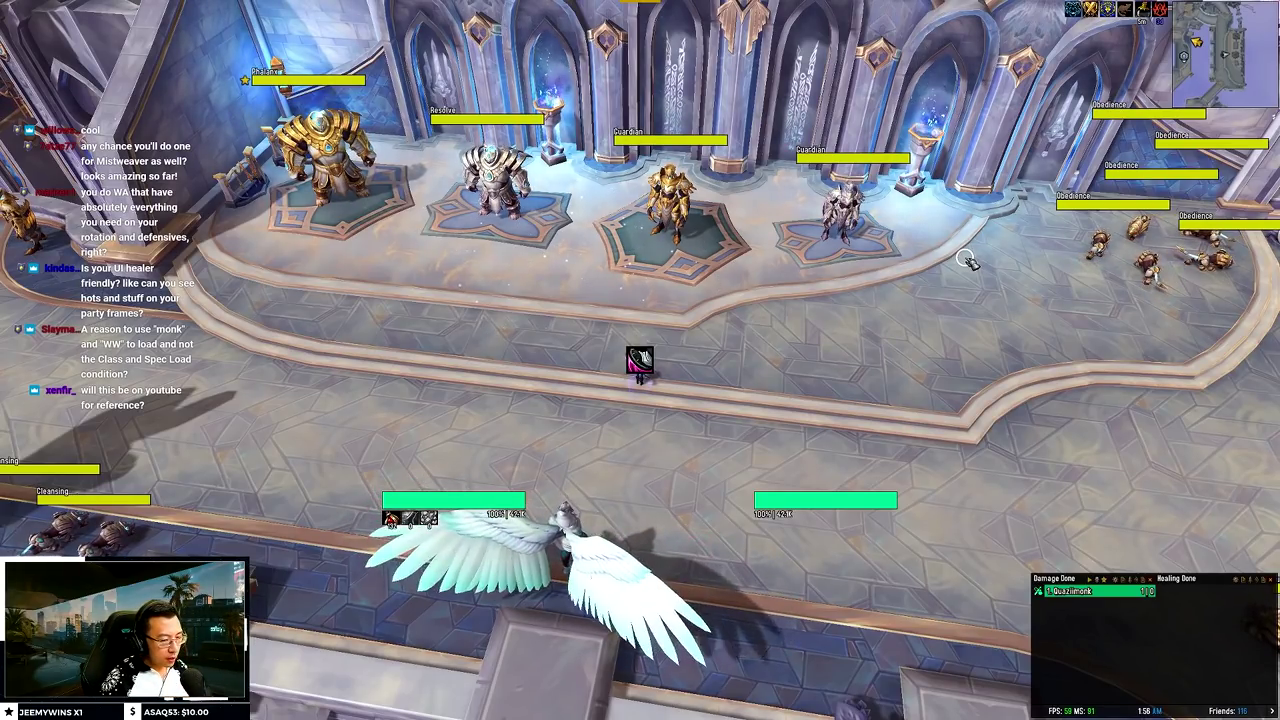
Step: Reopen the WeakAuras options and examine the Blackout Kick aura's class and specialization load conditions
type("/wa")
key("Return")
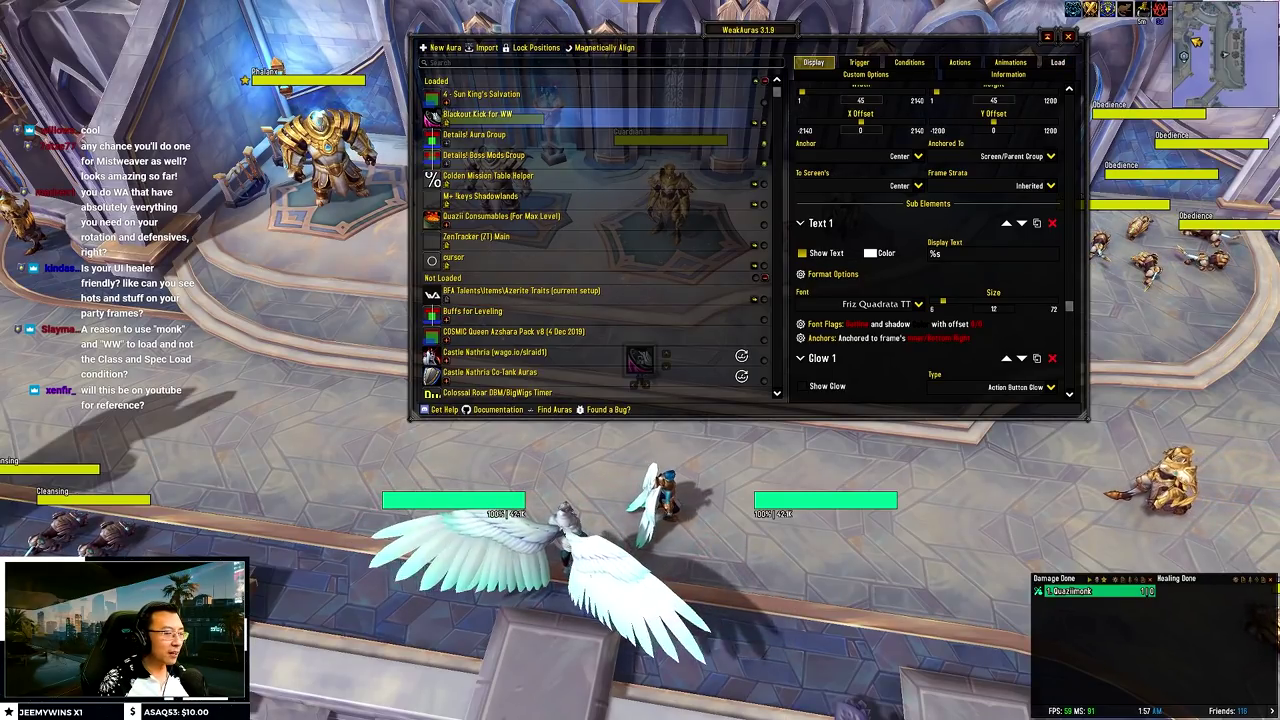
left_click(1057, 62)
scroll(846, 100, "up", 4)
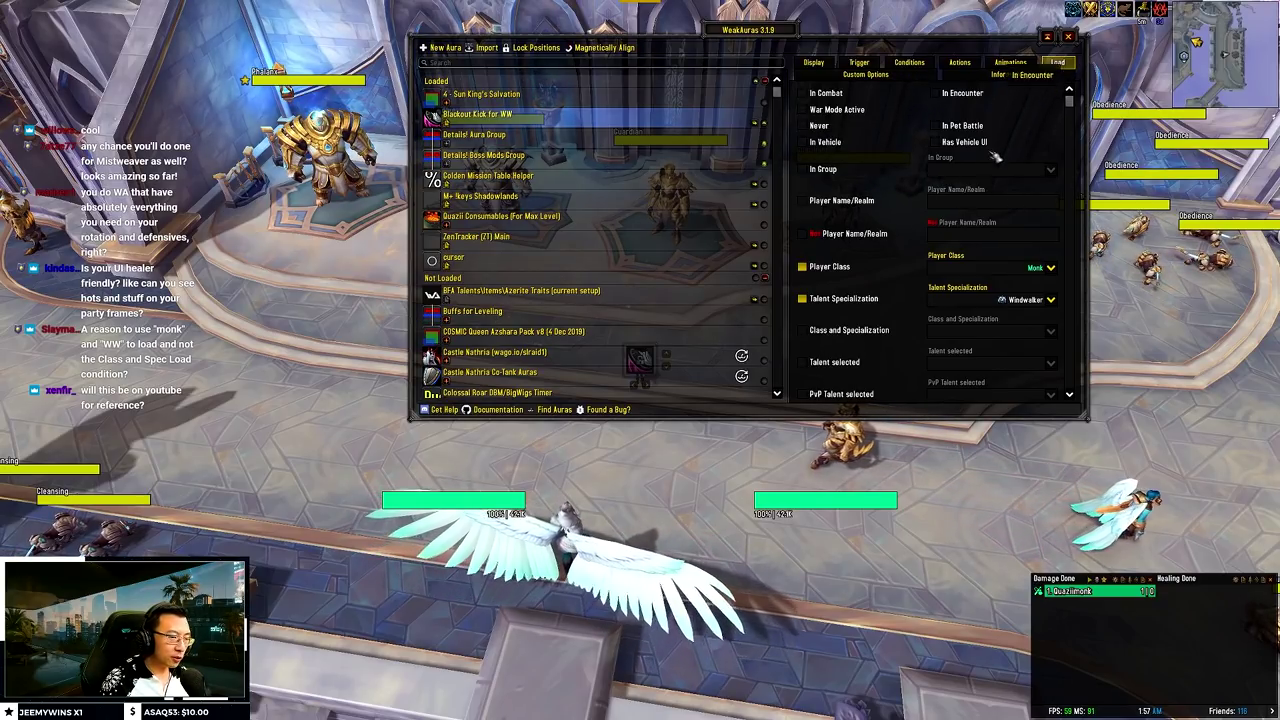
scroll(982, 140, "down", 2)
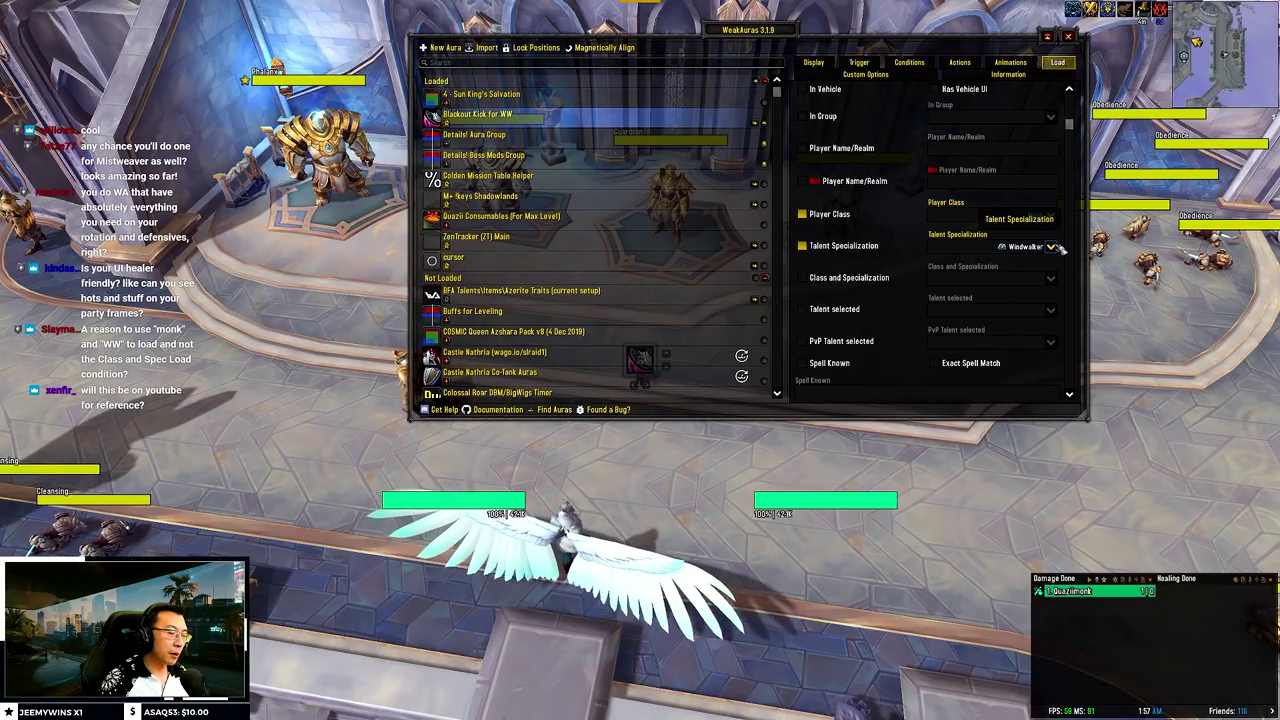
Step: Set the icon's Text 1 display text to %p and its font to Accidental Presidency
left_click(822, 65)
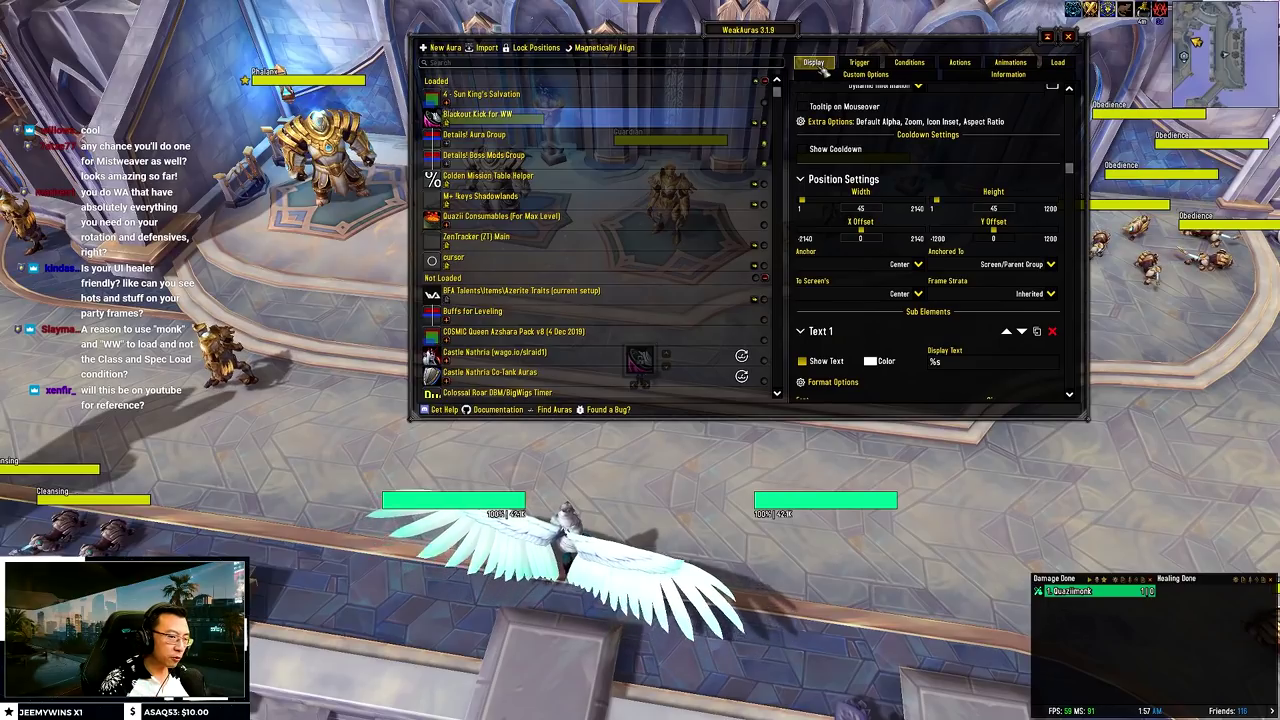
scroll(915, 175, "down", 1)
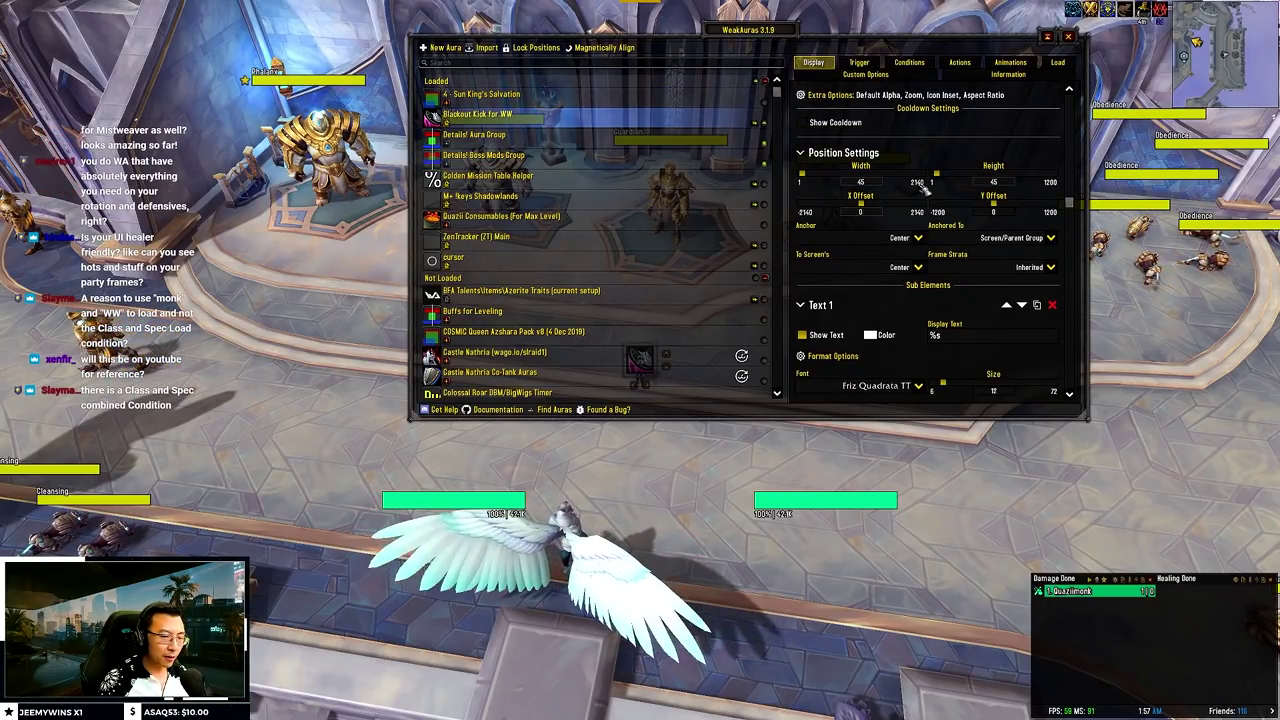
scroll(925, 186, "down", 1)
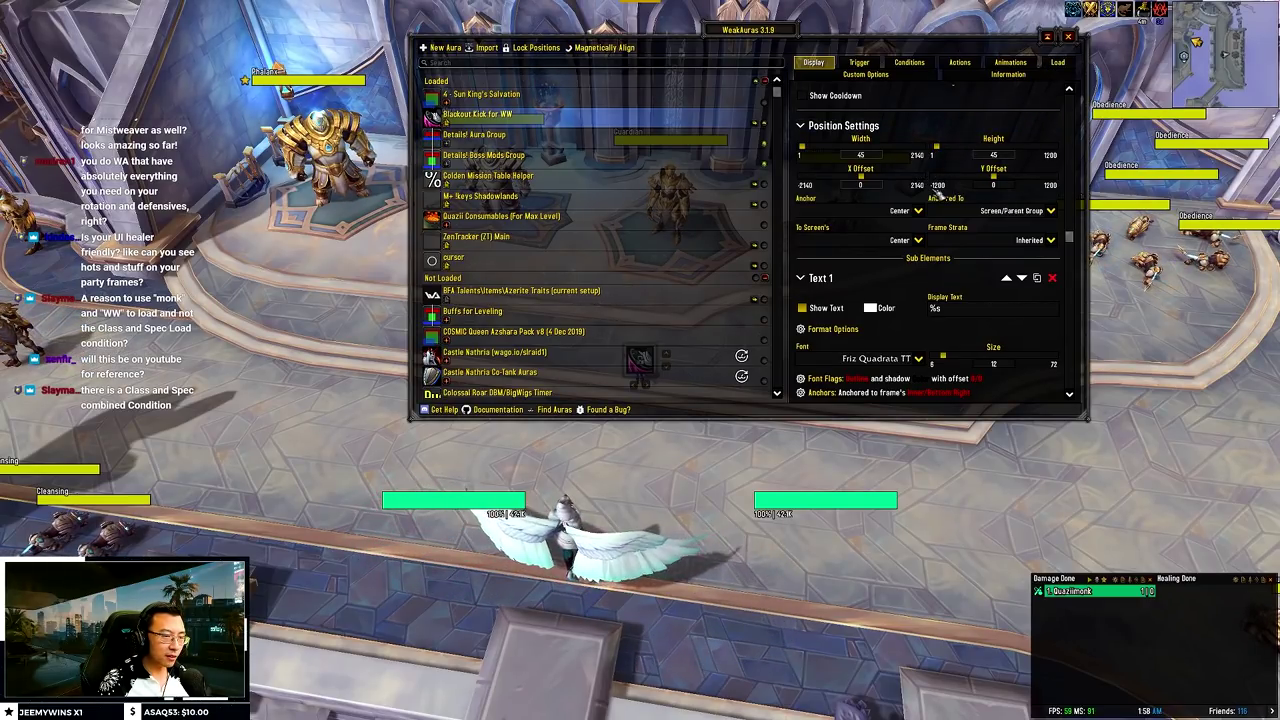
scroll(988, 153, "down", 2)
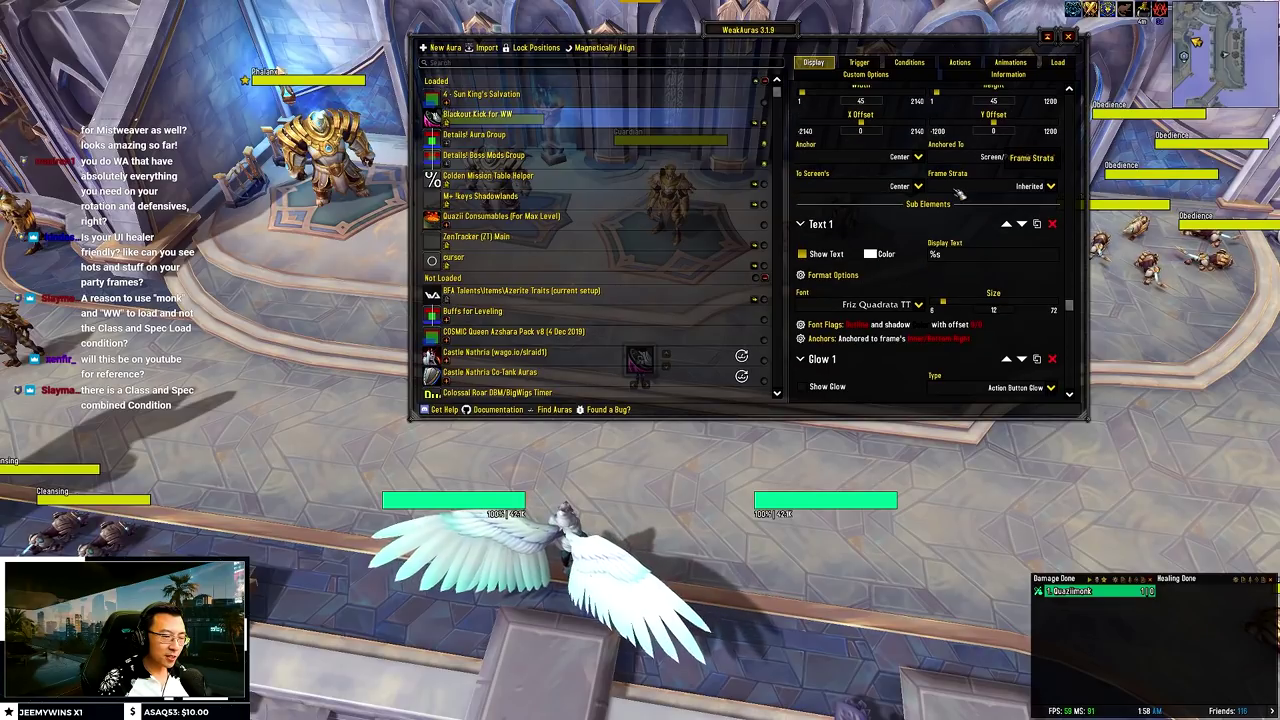
mouse_move(973, 257)
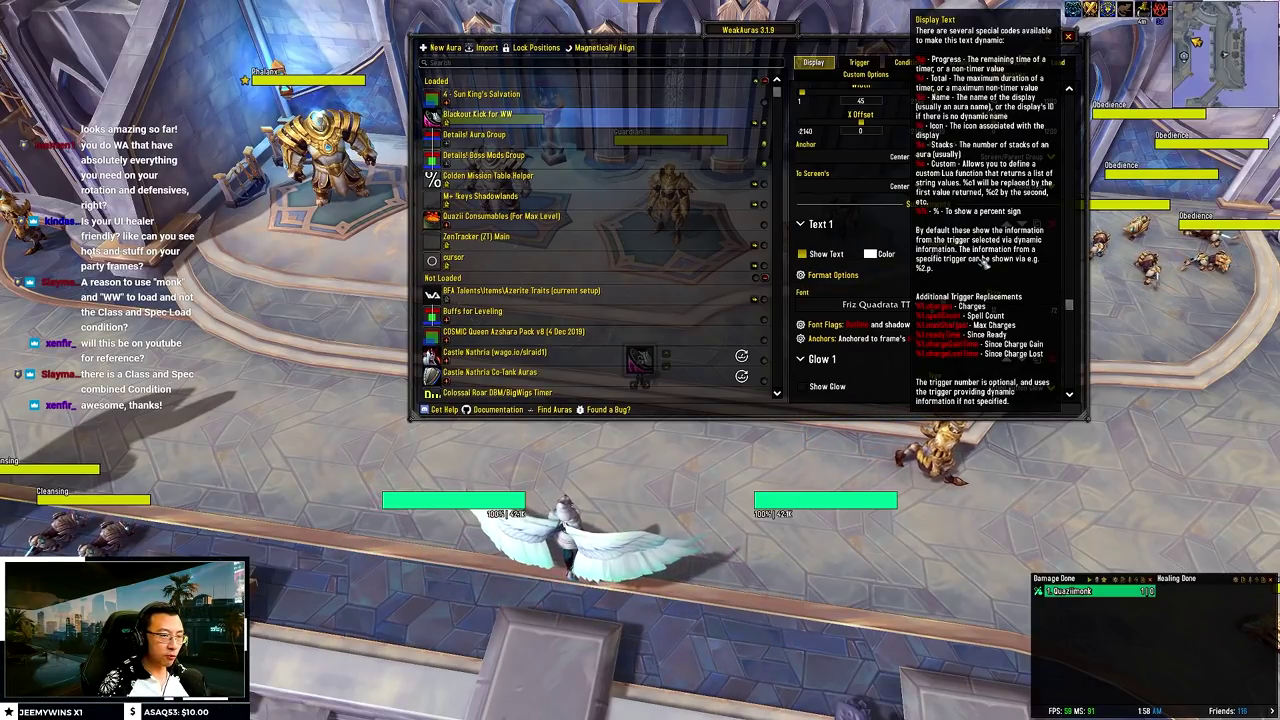
left_click(919, 304)
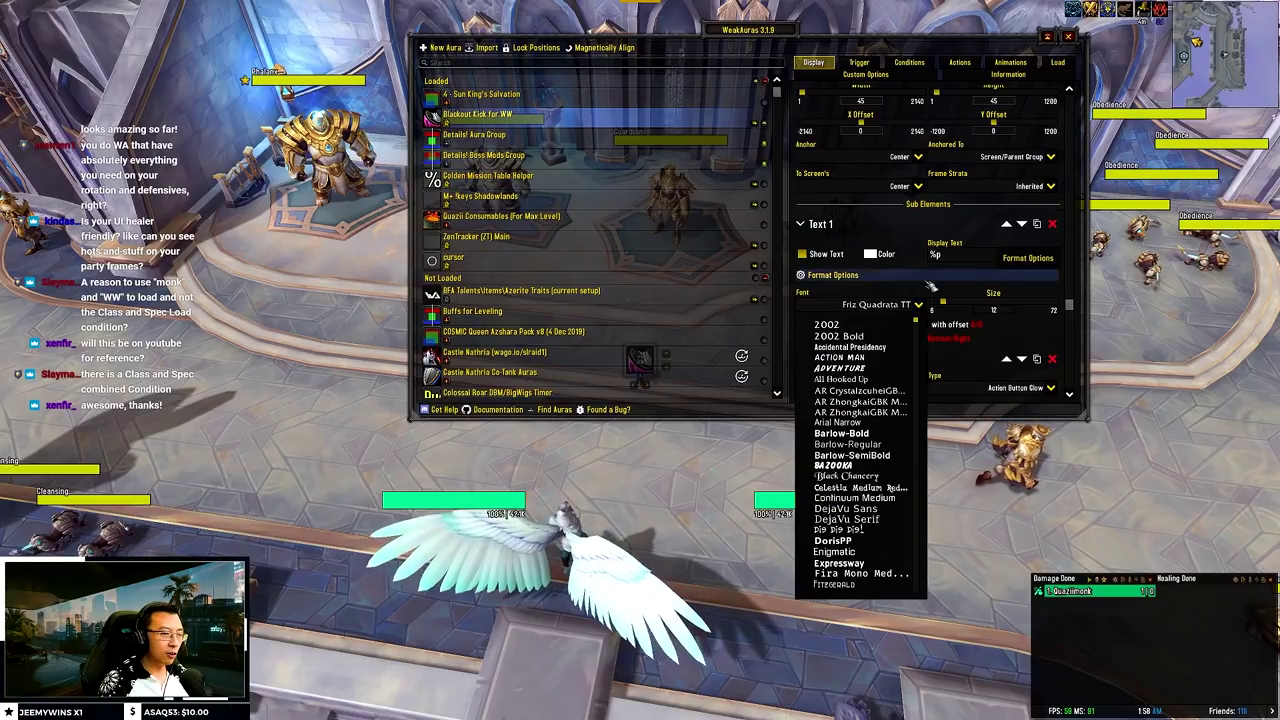
left_click(860, 347)
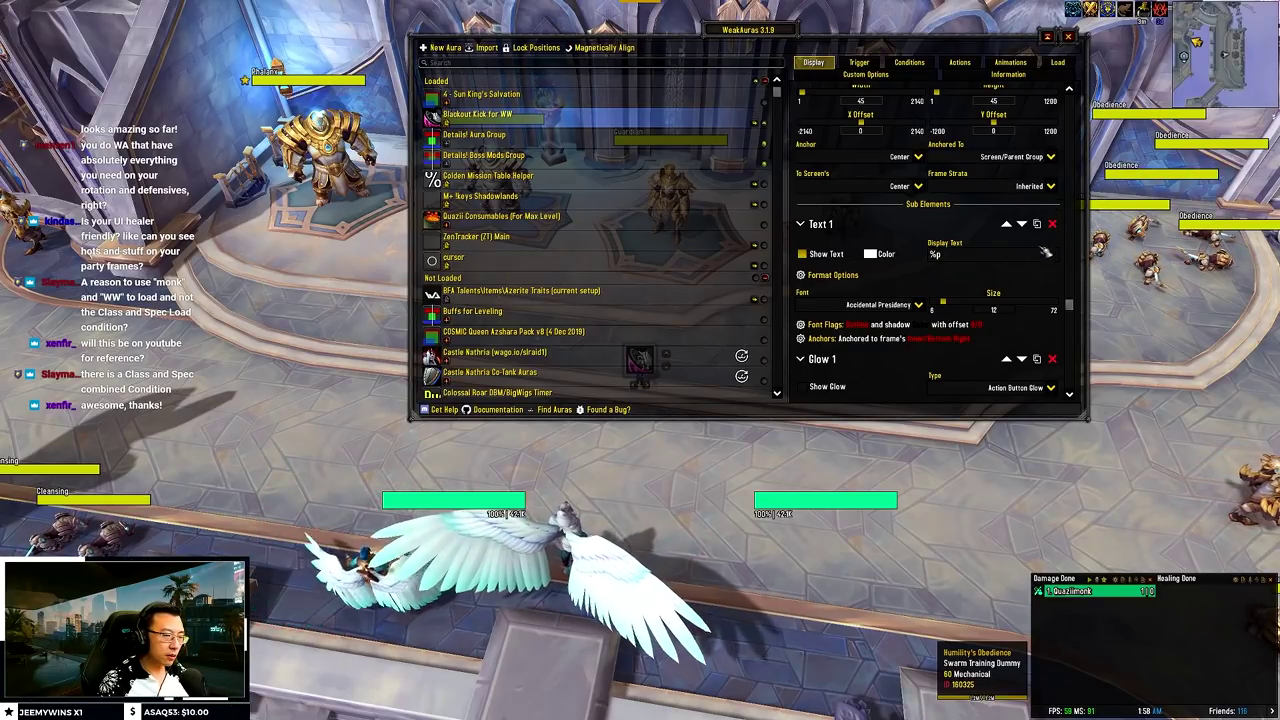
Step: Anchor Text 1 by its center to the center of the icon's frame and set the text size to 24
left_click(955, 340)
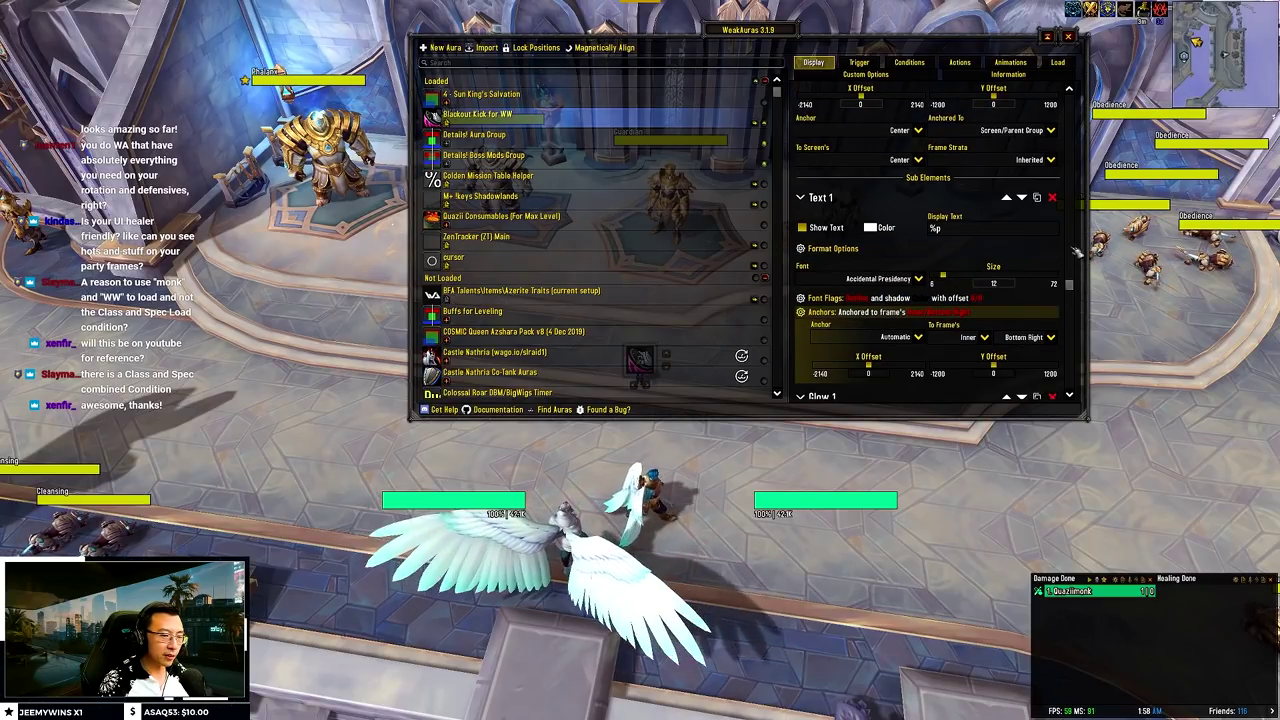
left_click(917, 337)
left_click(870, 400)
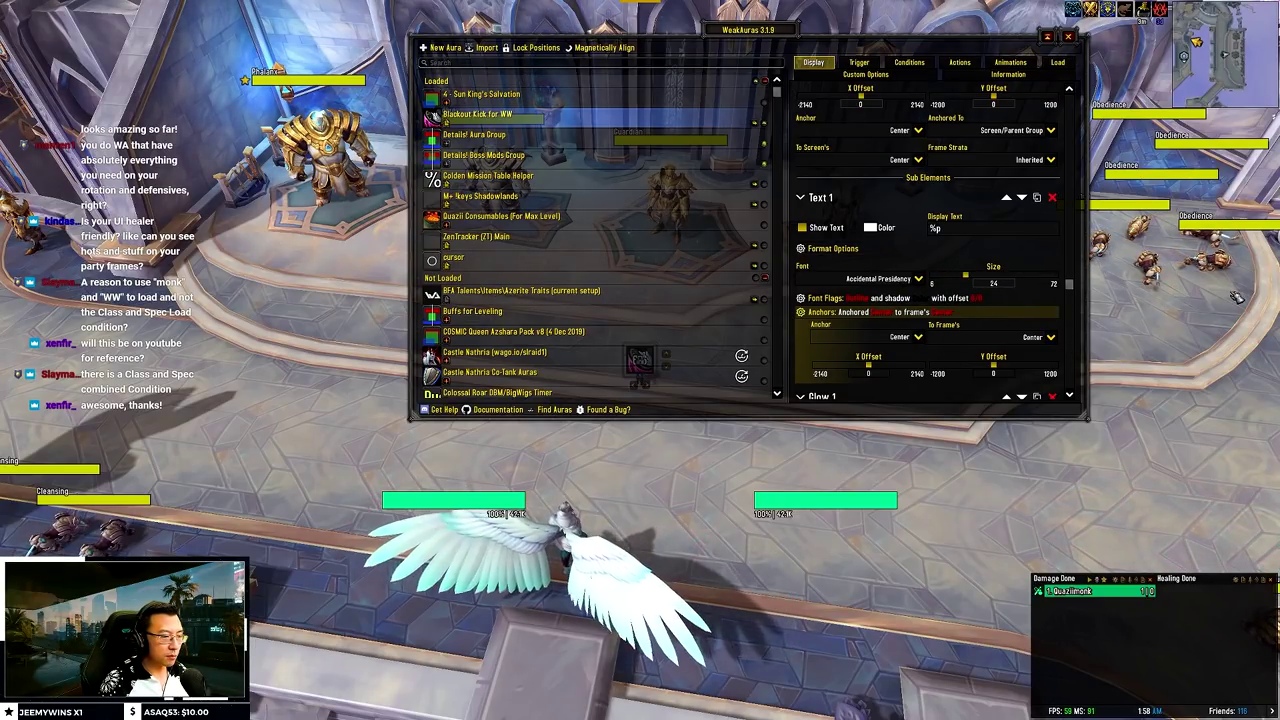
Step: Close the options, target the Reinforced Guardian training dummy and attack it to test the Blackout Kick cooldown icon
key("Escape")
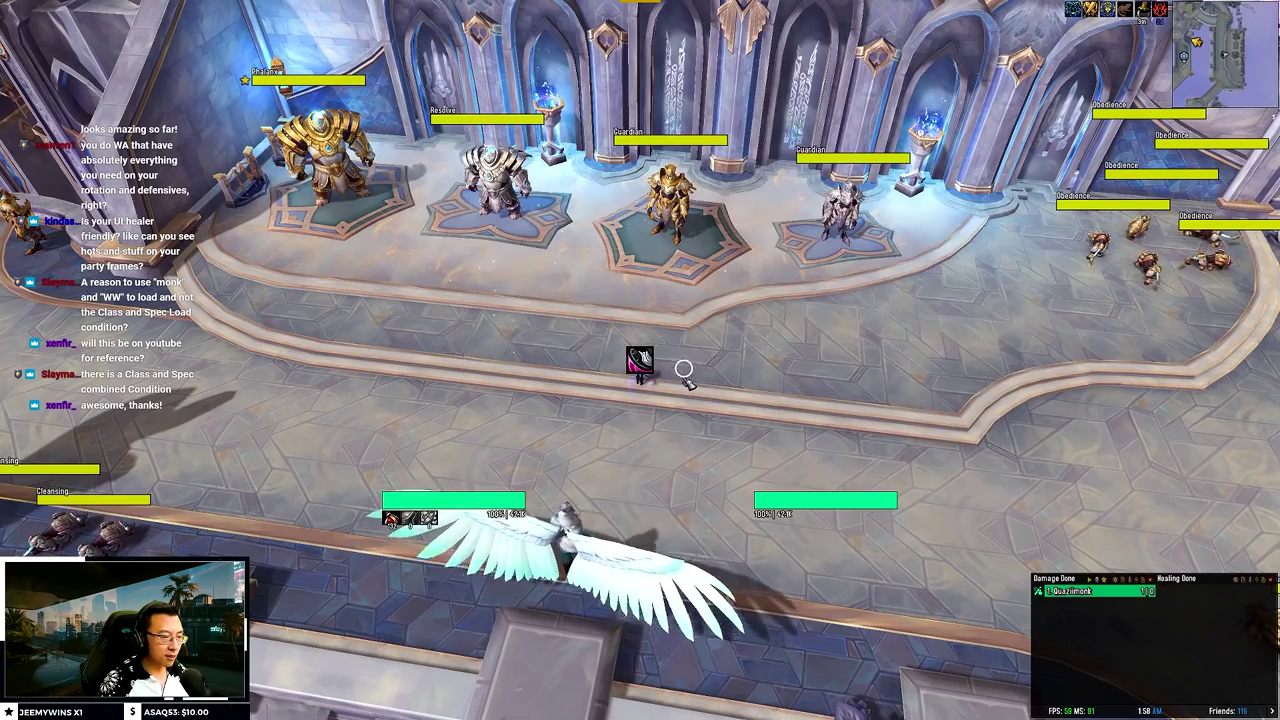
key("w")
key("w")
key("d")
left_click(790, 265)
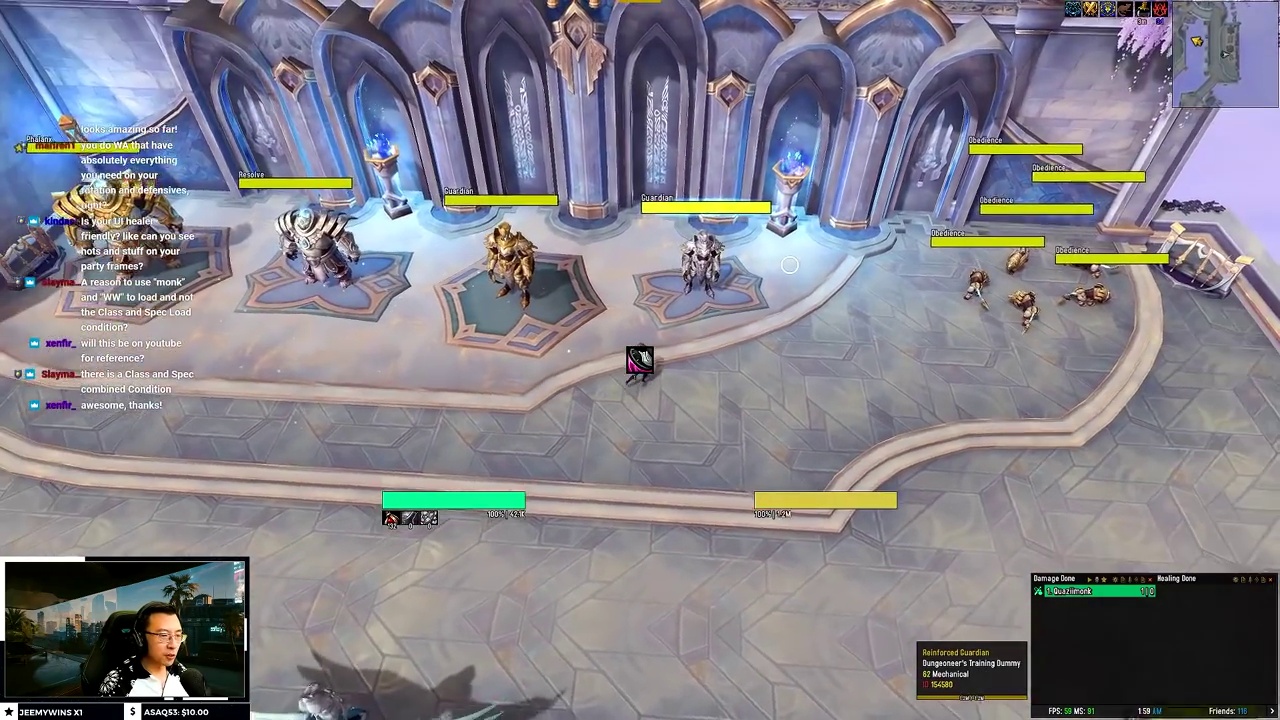
key("w")
mouse_move(595, 682)
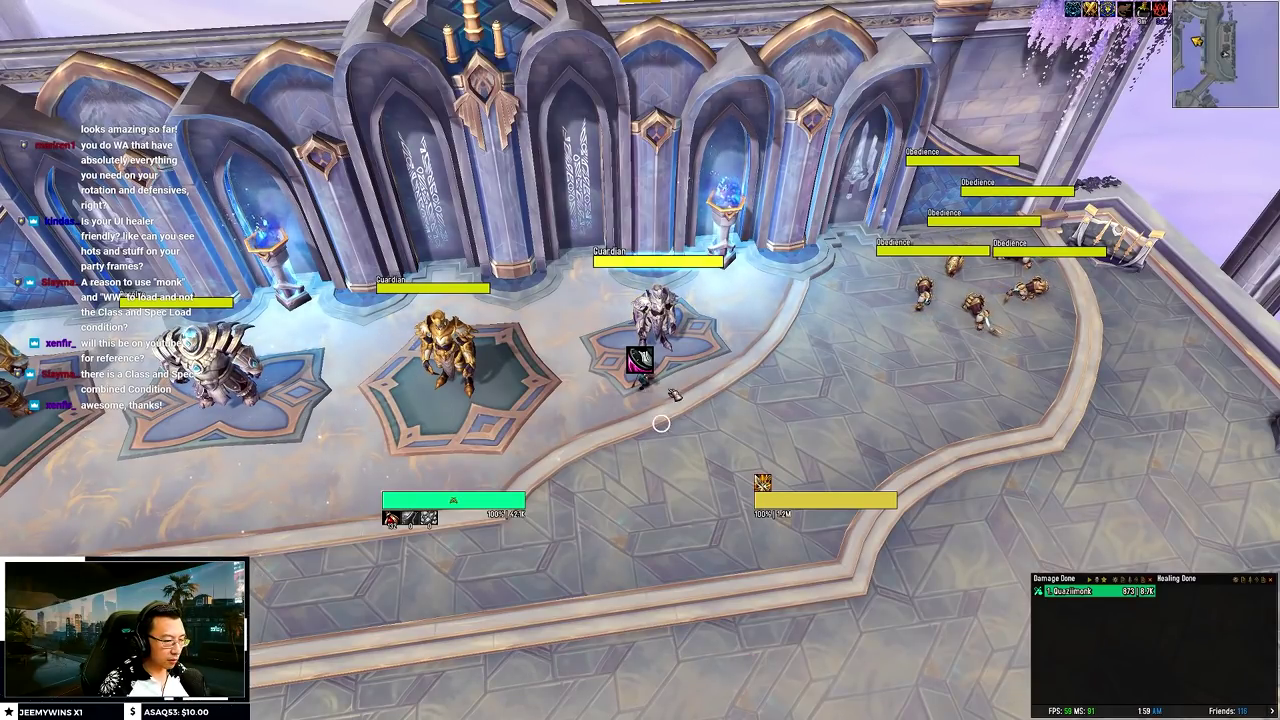
key("d")
key("1")
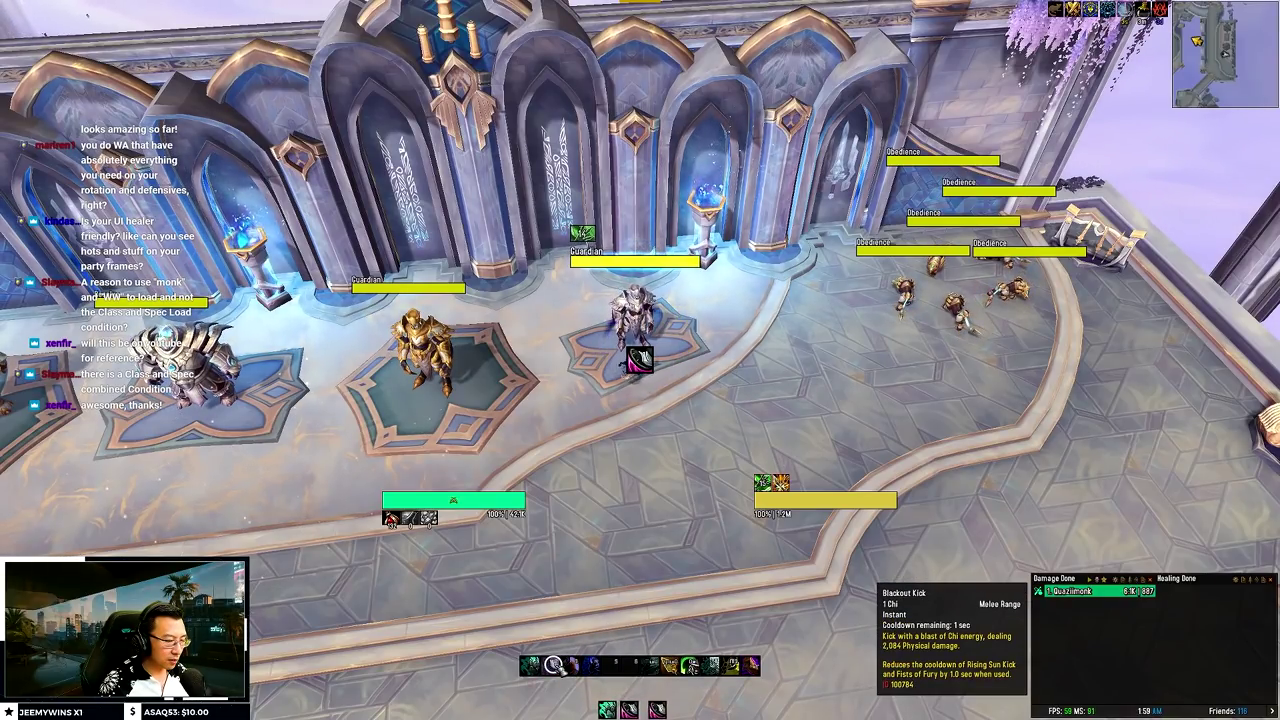
key("s")
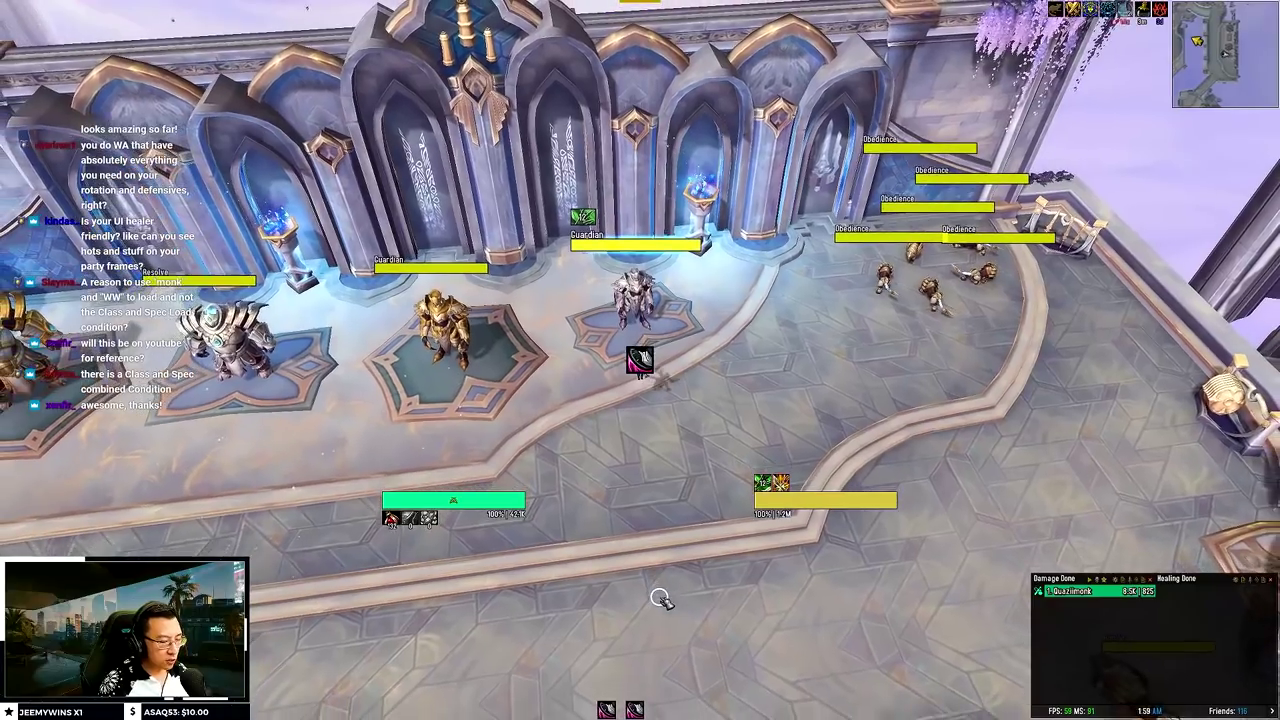
Step: Reopen the WeakAuras options with the spellbook and replace the aura's Trigger 1 spell with Spear Hand Strike
key("p")
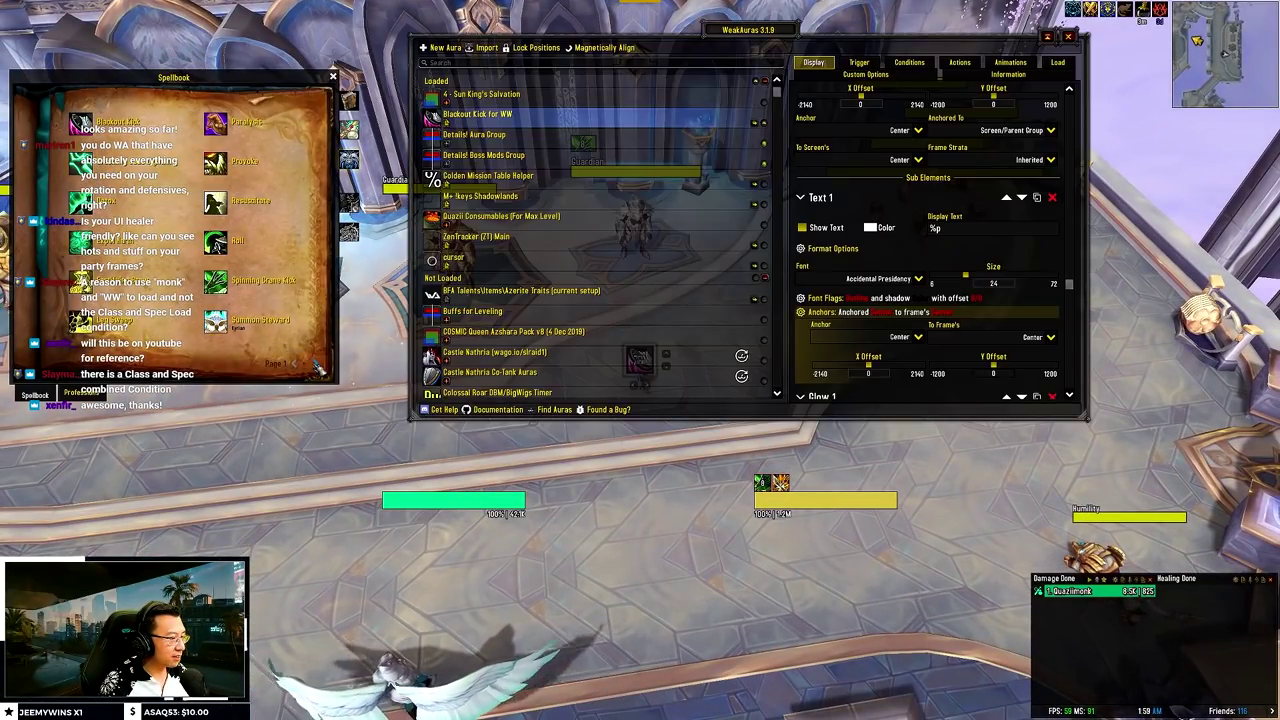
left_click(315, 363)
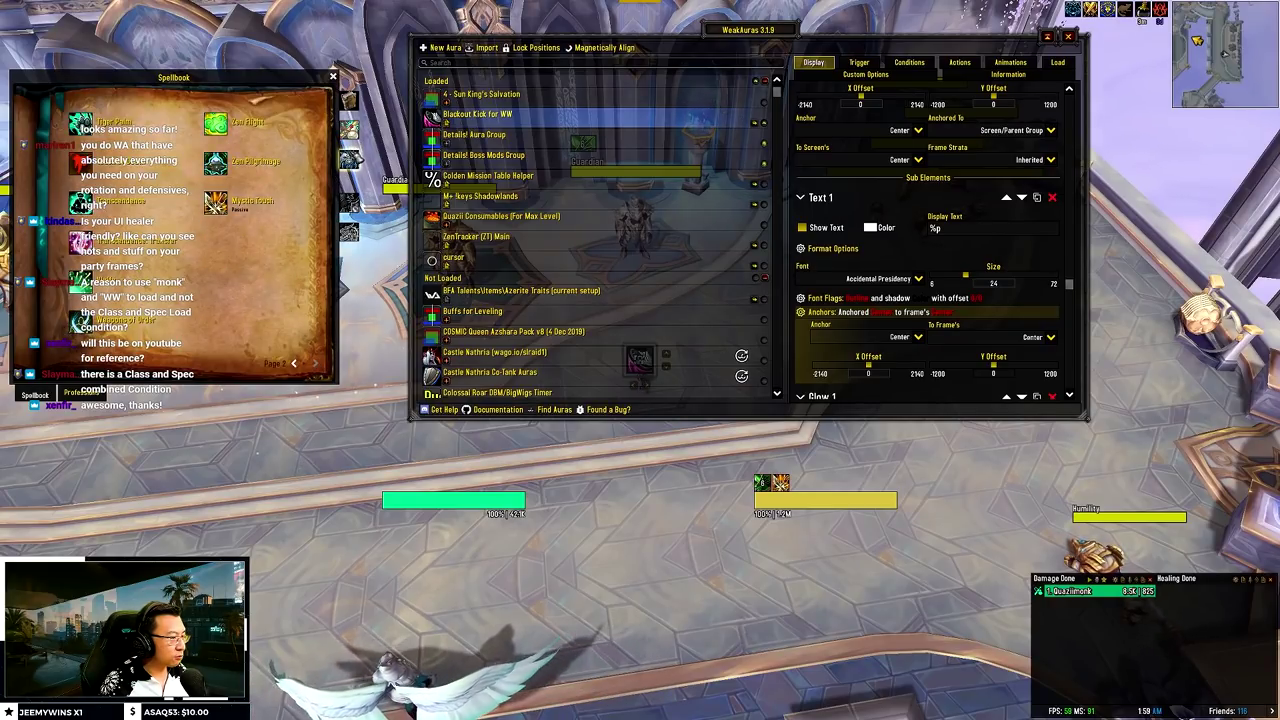
left_click(294, 363)
mouse_move(82, 166)
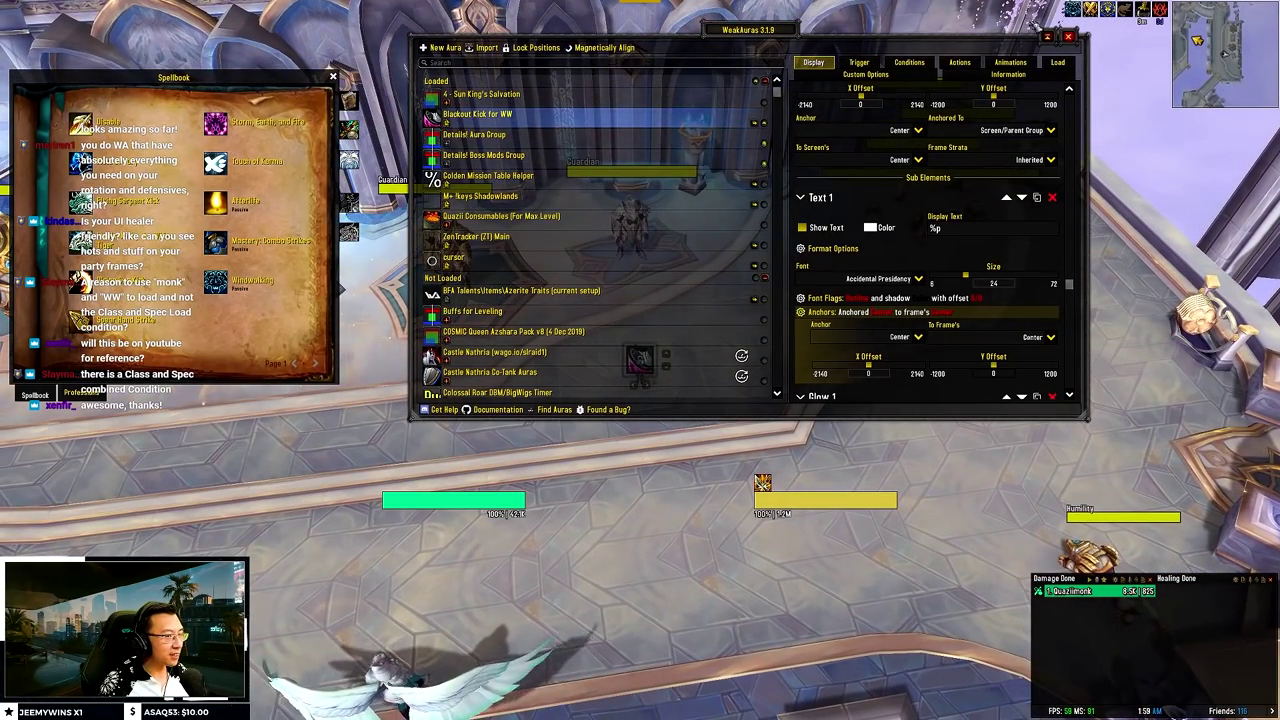
left_click(866, 64)
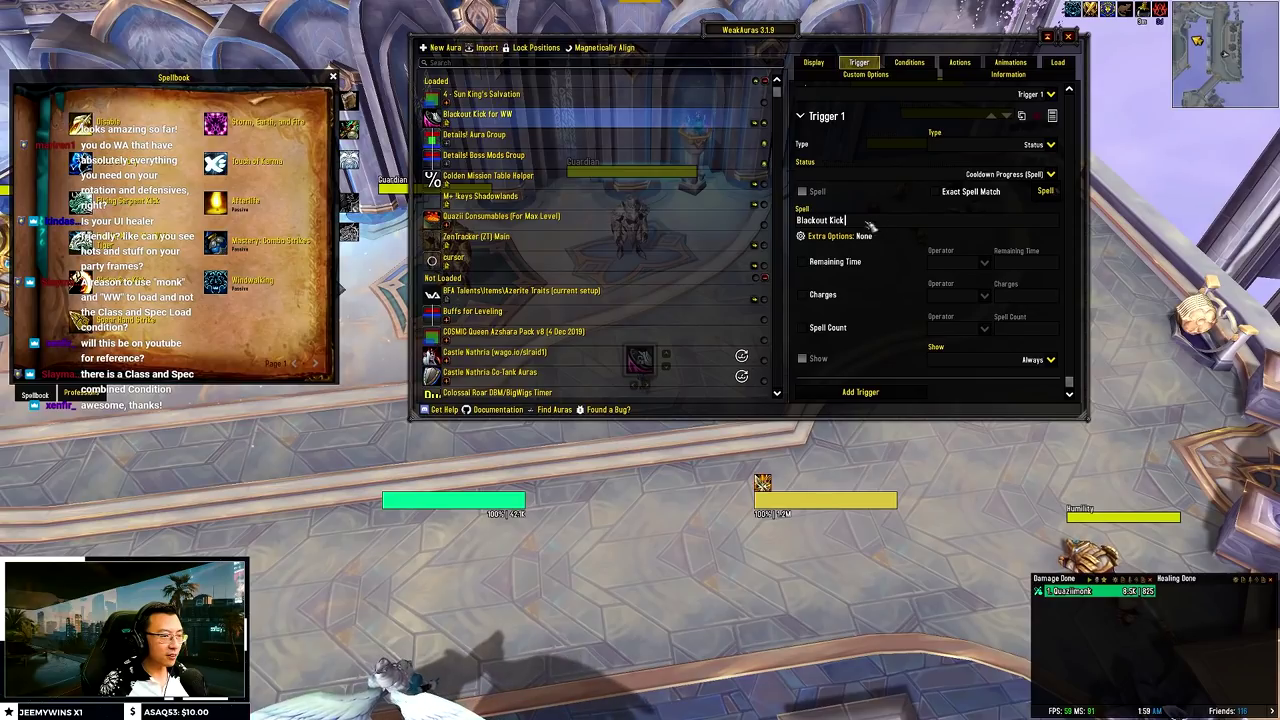
left_click(81, 320, "shift")
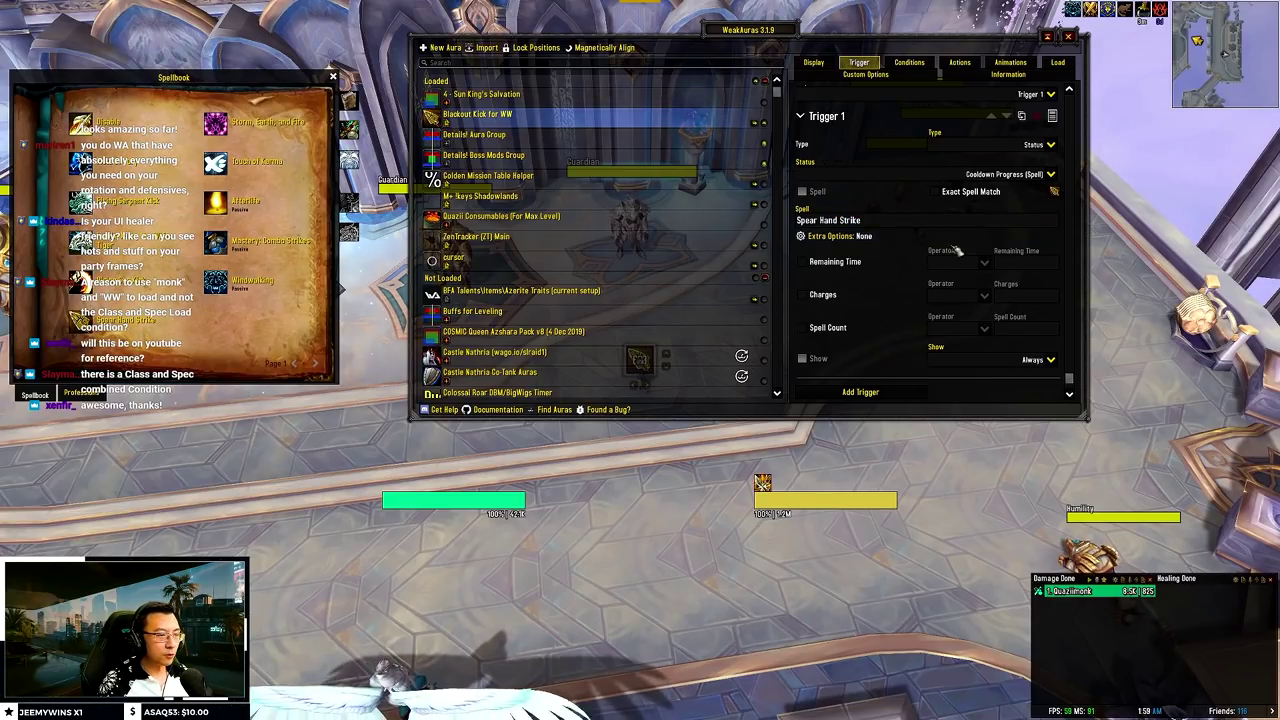